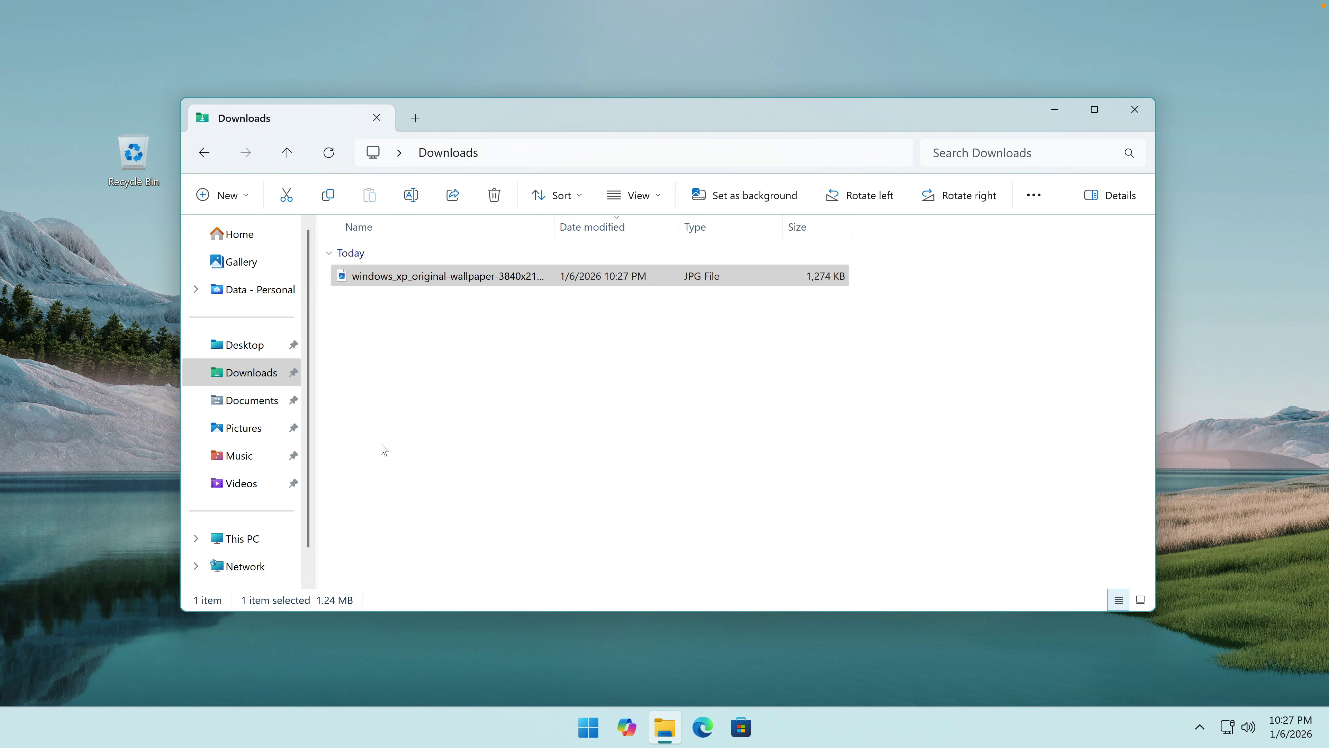
# Set the downloaded Windows XP Bliss JPG from Downloads as the desktop background
pyautogui.click(379, 448)
pyautogui.click(461, 276)
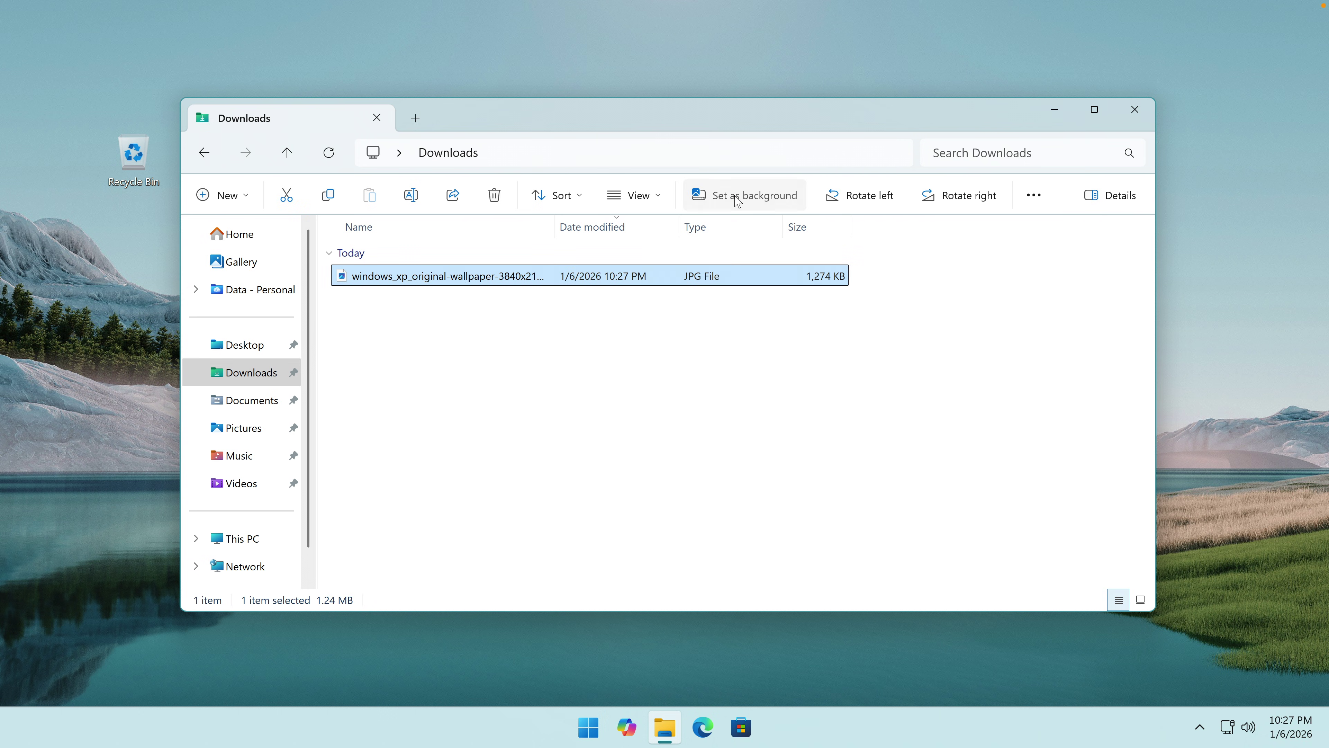
pyautogui.click(727, 195)
pyautogui.hotkey('alt', 'F4')
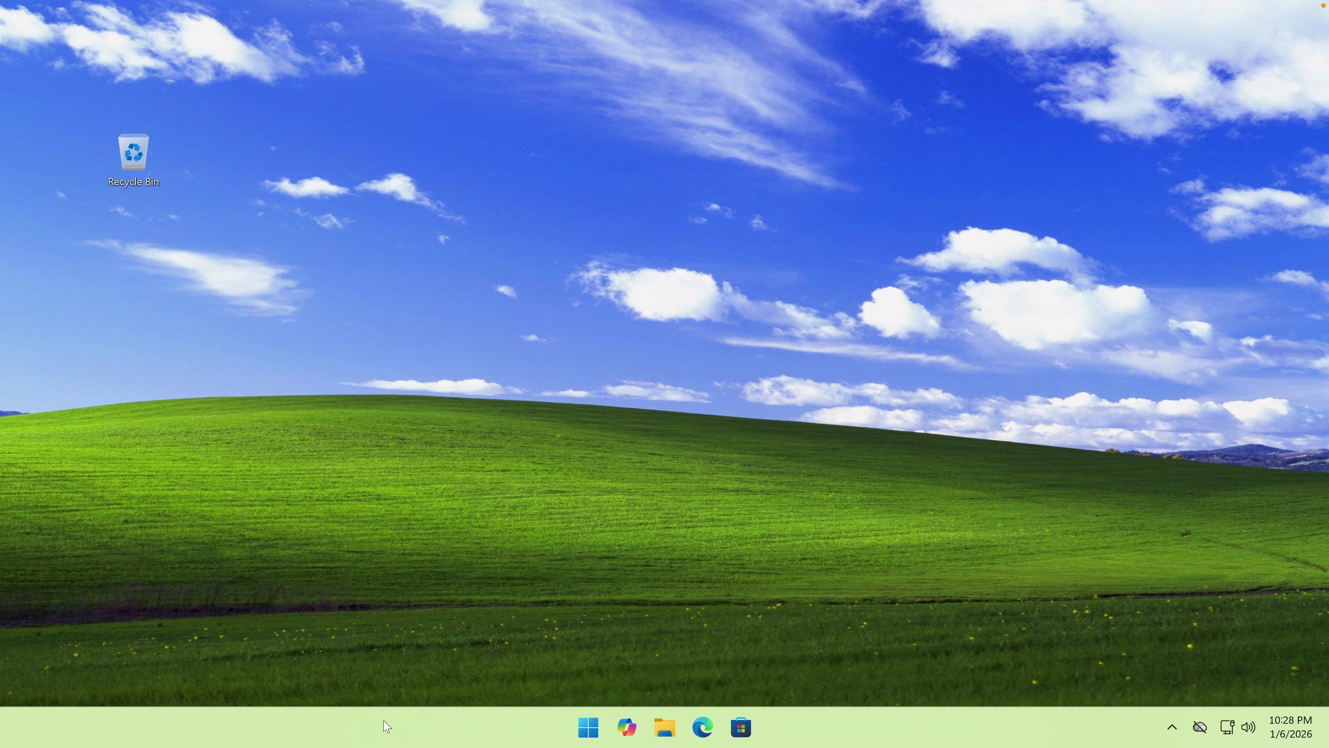
# Download RetroBar.Installer.zip from the dremin/RetroBar GitHub releases page in Edge
pyautogui.click(702, 727)
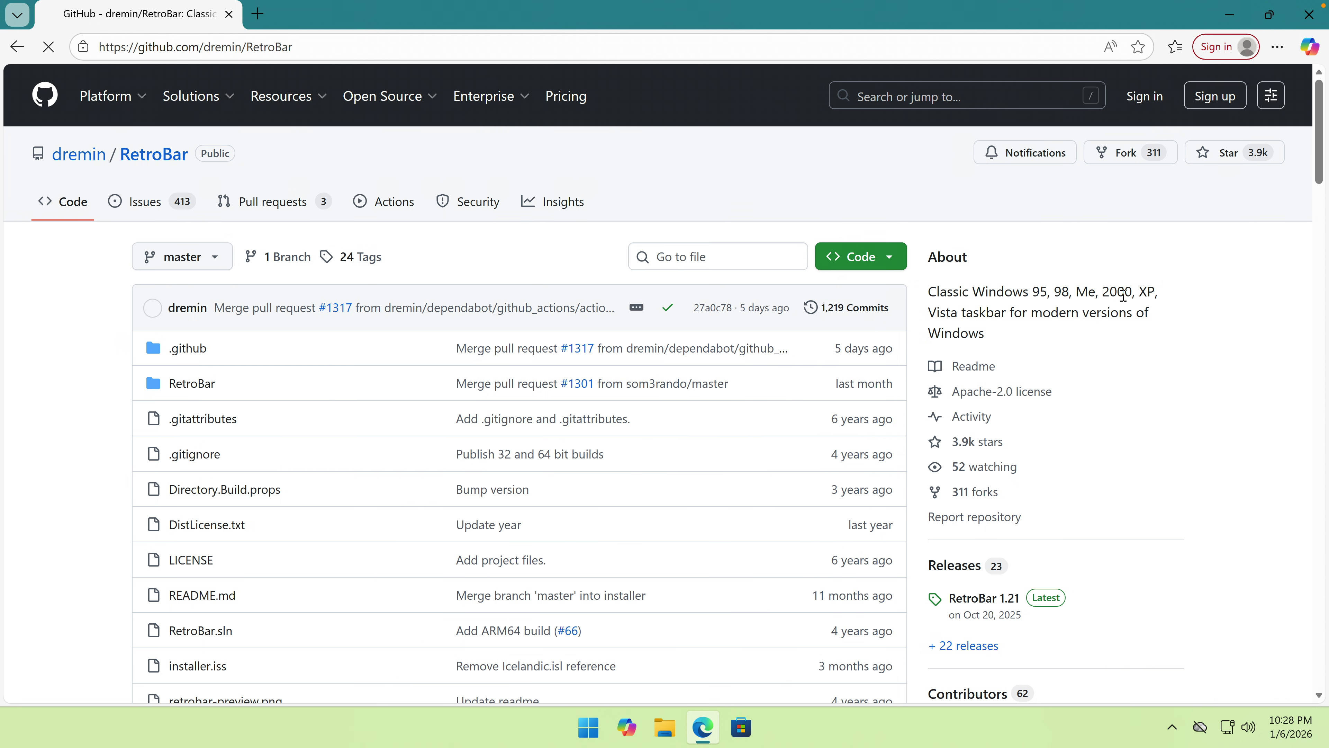
pyautogui.moveTo(939, 316); pyautogui.dragTo(1143, 366)
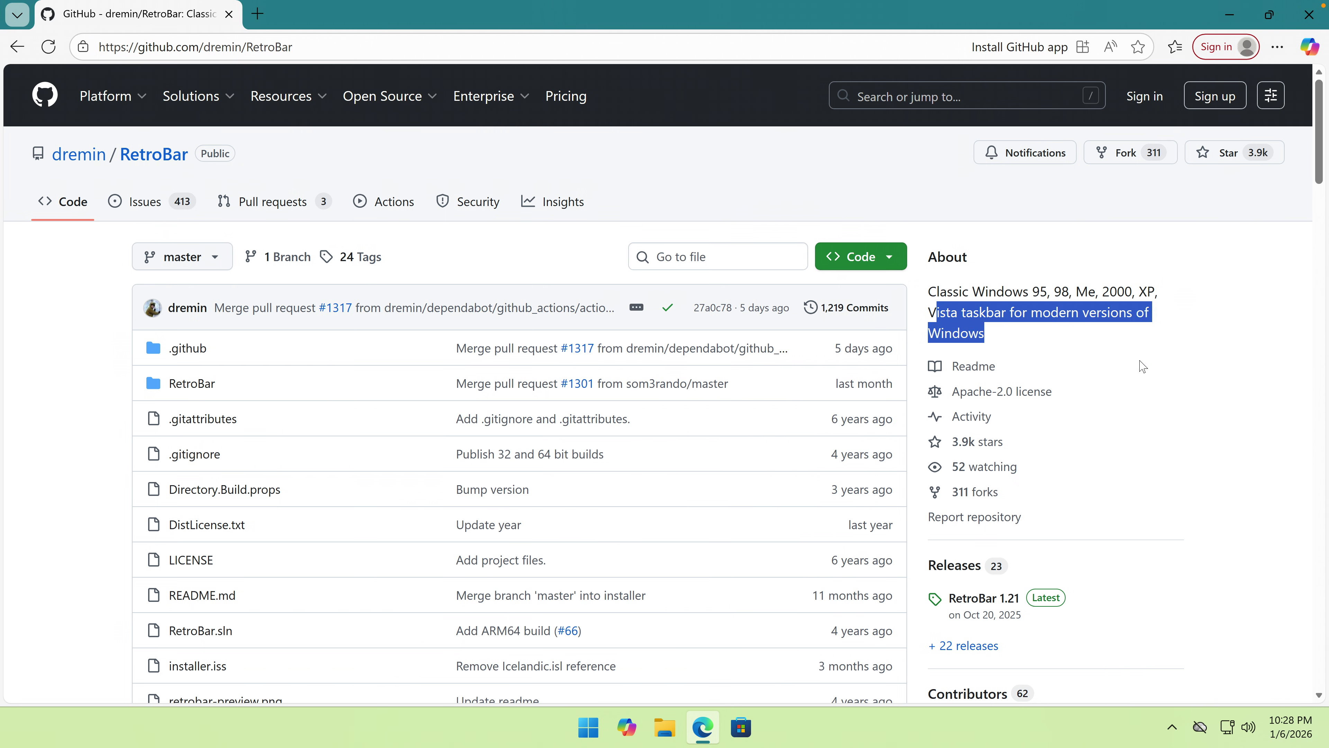
pyautogui.click(1143, 367)
pyautogui.scroll(-1, 628, 427)
pyautogui.scroll(-3, 628, 427)
pyautogui.click(484, 333)
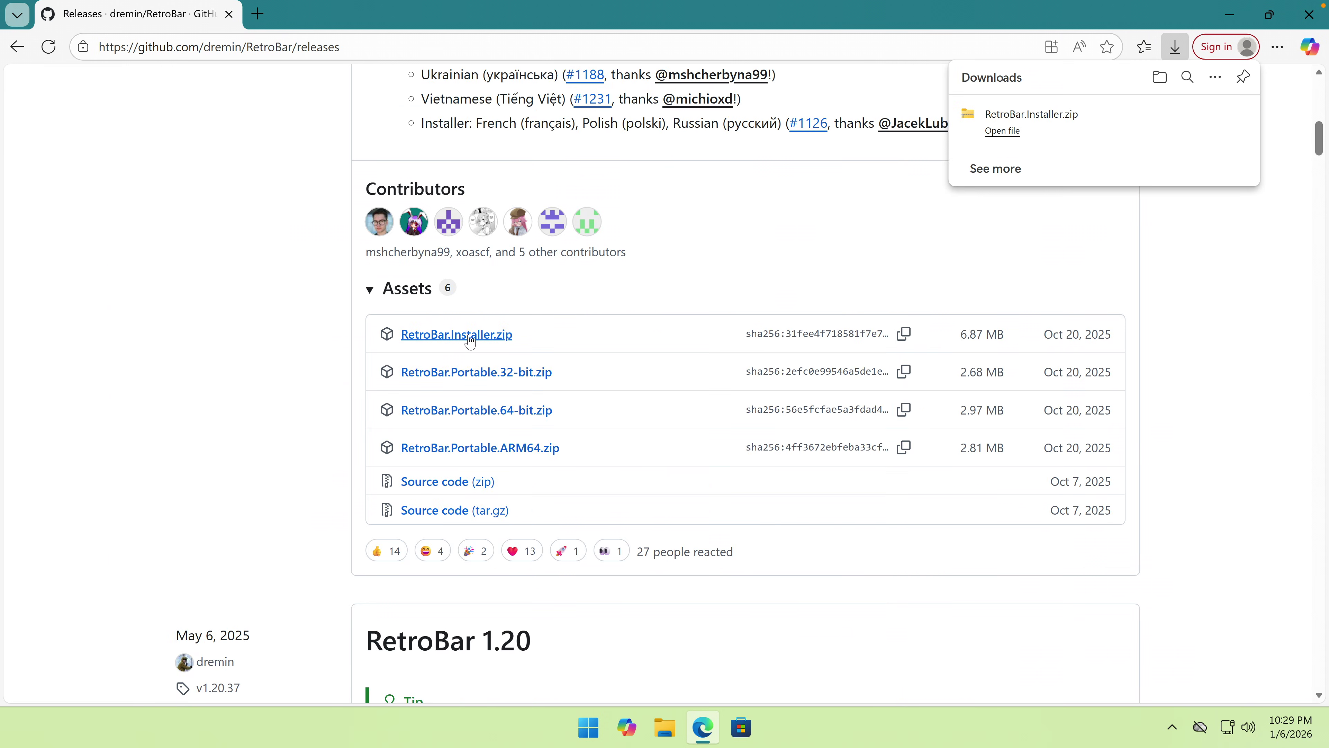
# Run the RetroBar installer from the downloaded zip and approve the UAC prompt
pyautogui.click(1007, 130)
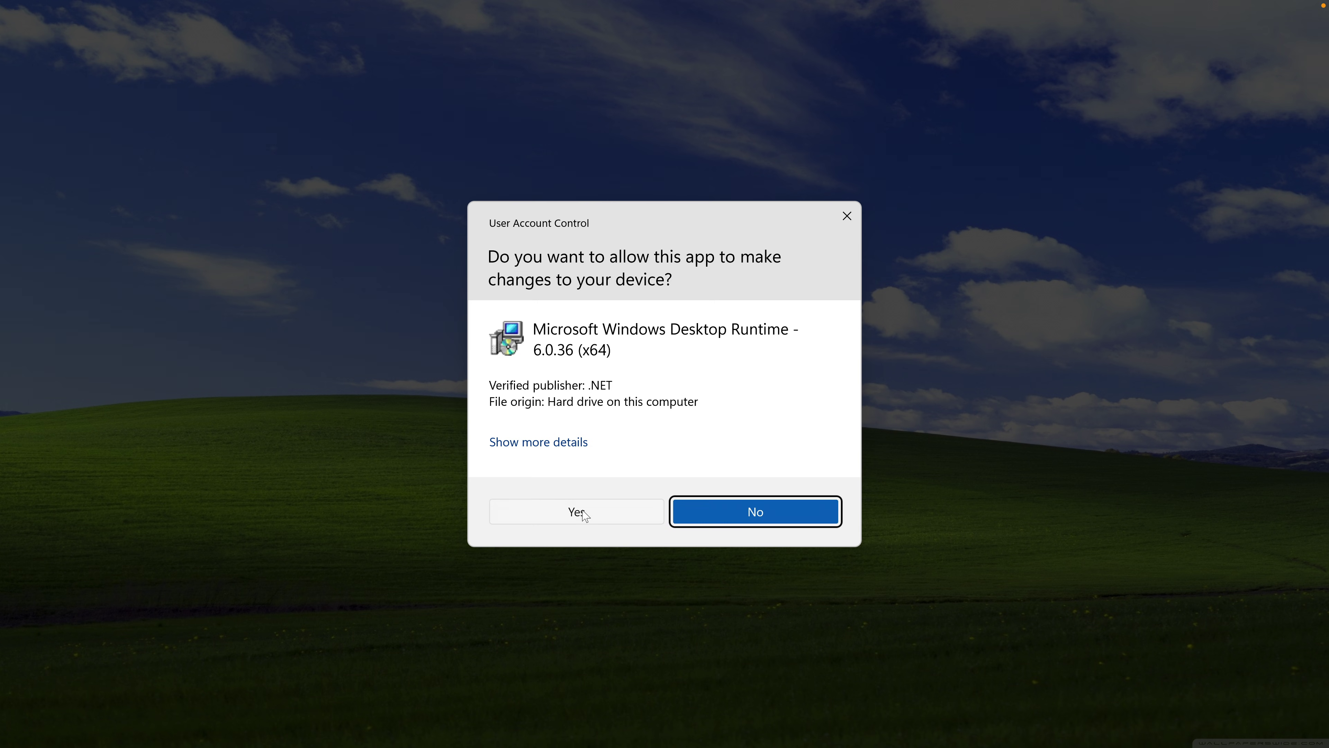
pyautogui.click(578, 511)
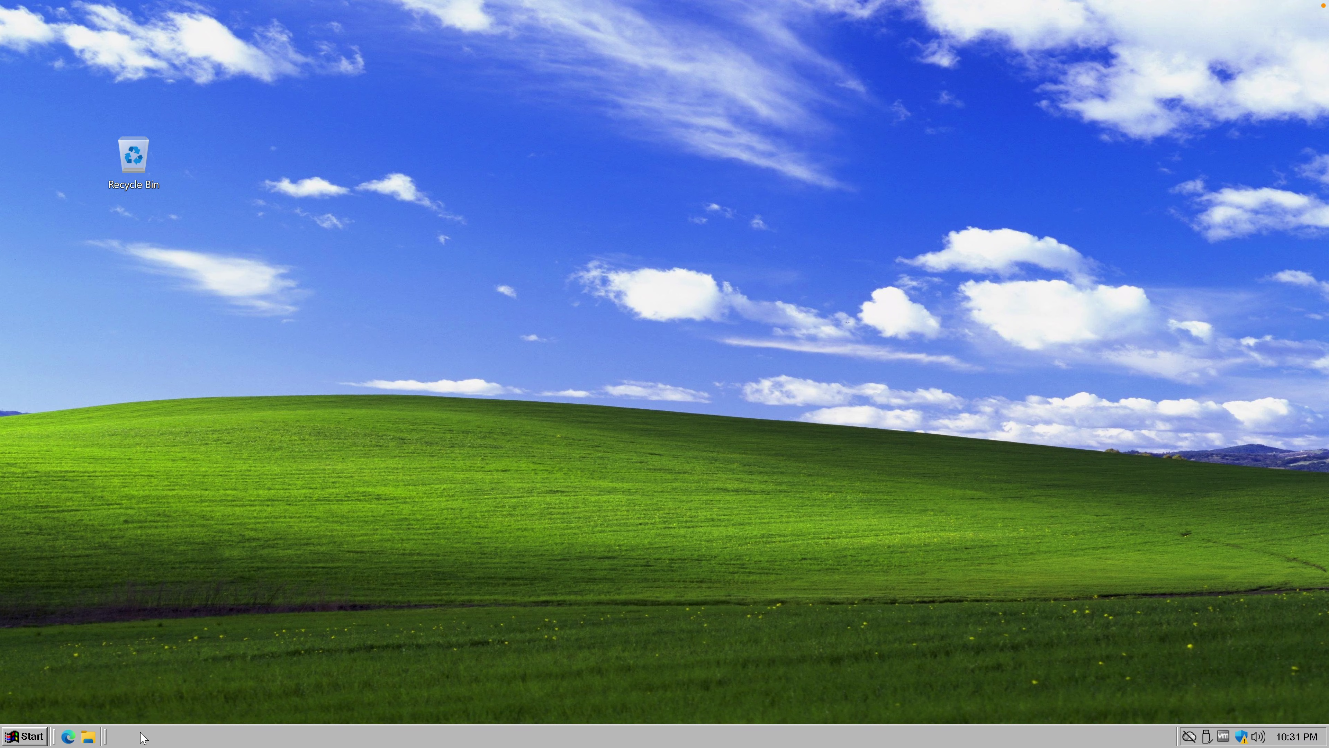
# Give the RetroBar taskbar the Windows XP Blue theme, window previews and 150% scale
pyautogui.rightClick(164, 739)
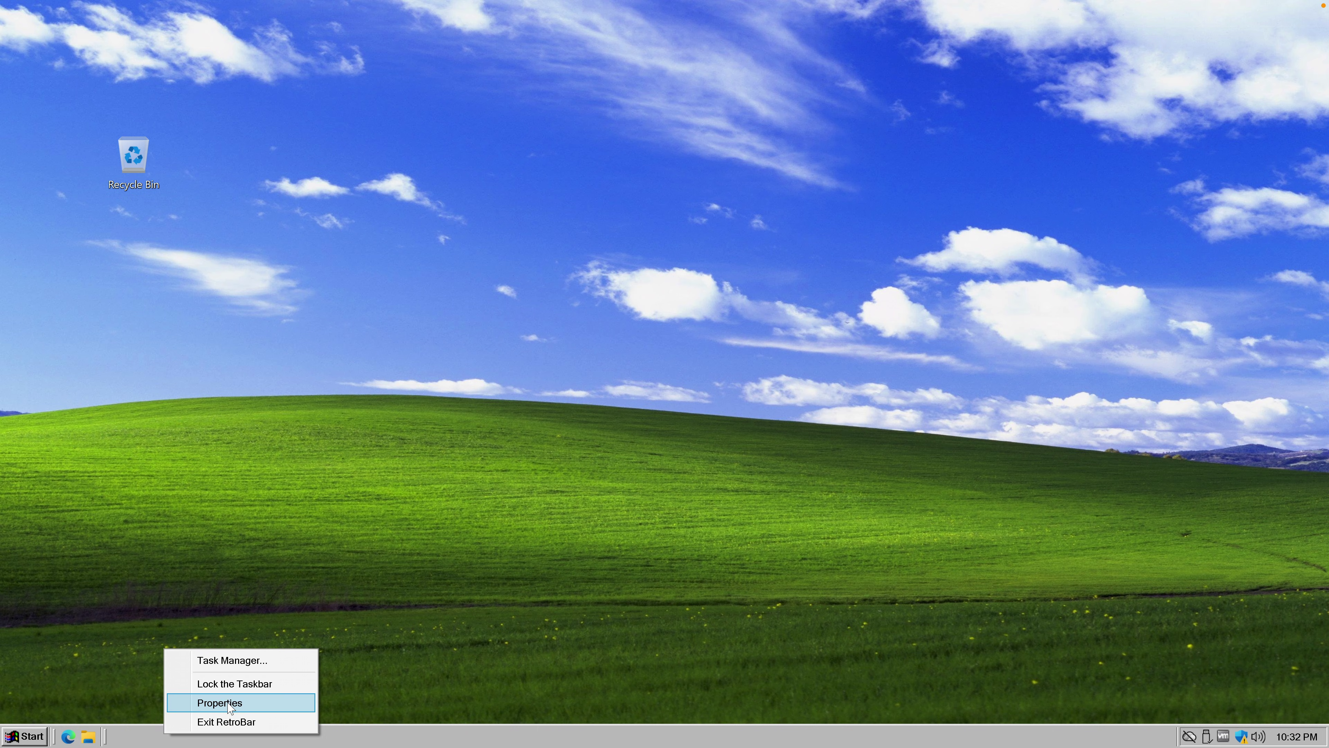
pyautogui.click(216, 704)
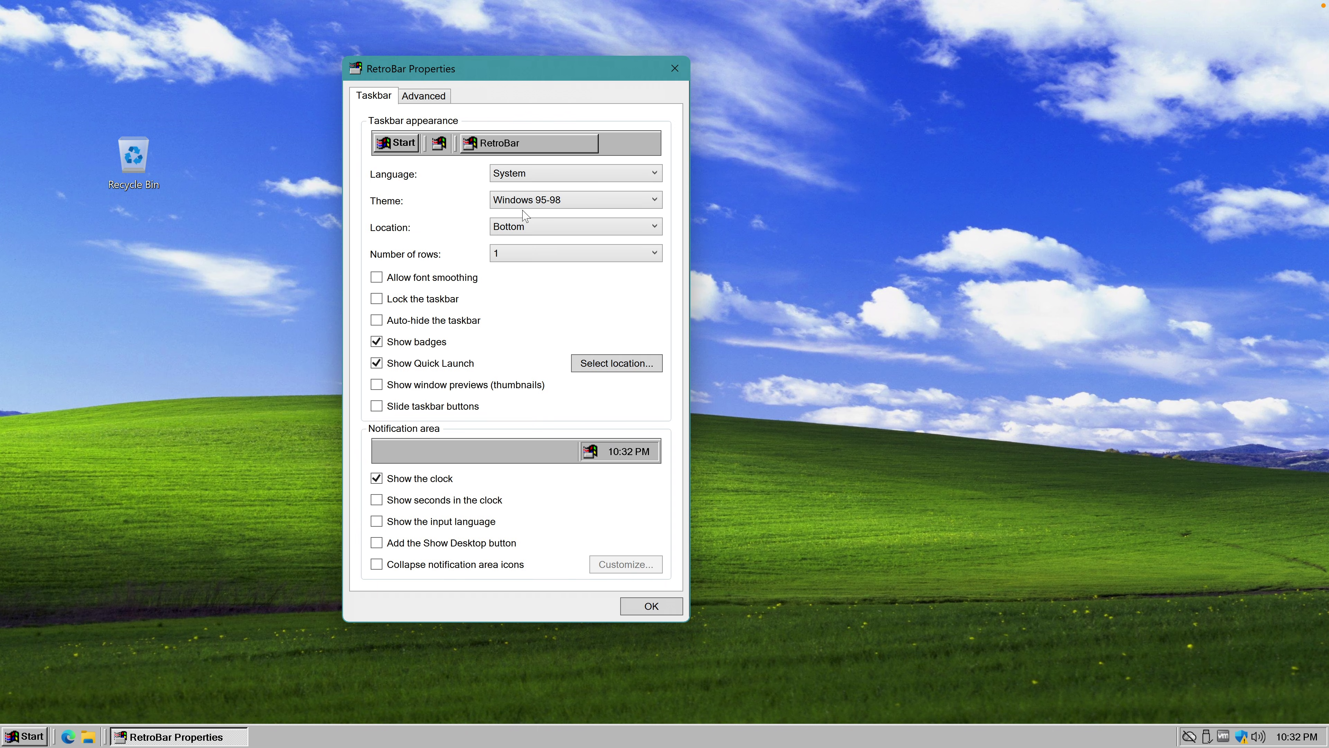
pyautogui.click(526, 204)
pyautogui.scroll(3, 523, 314)
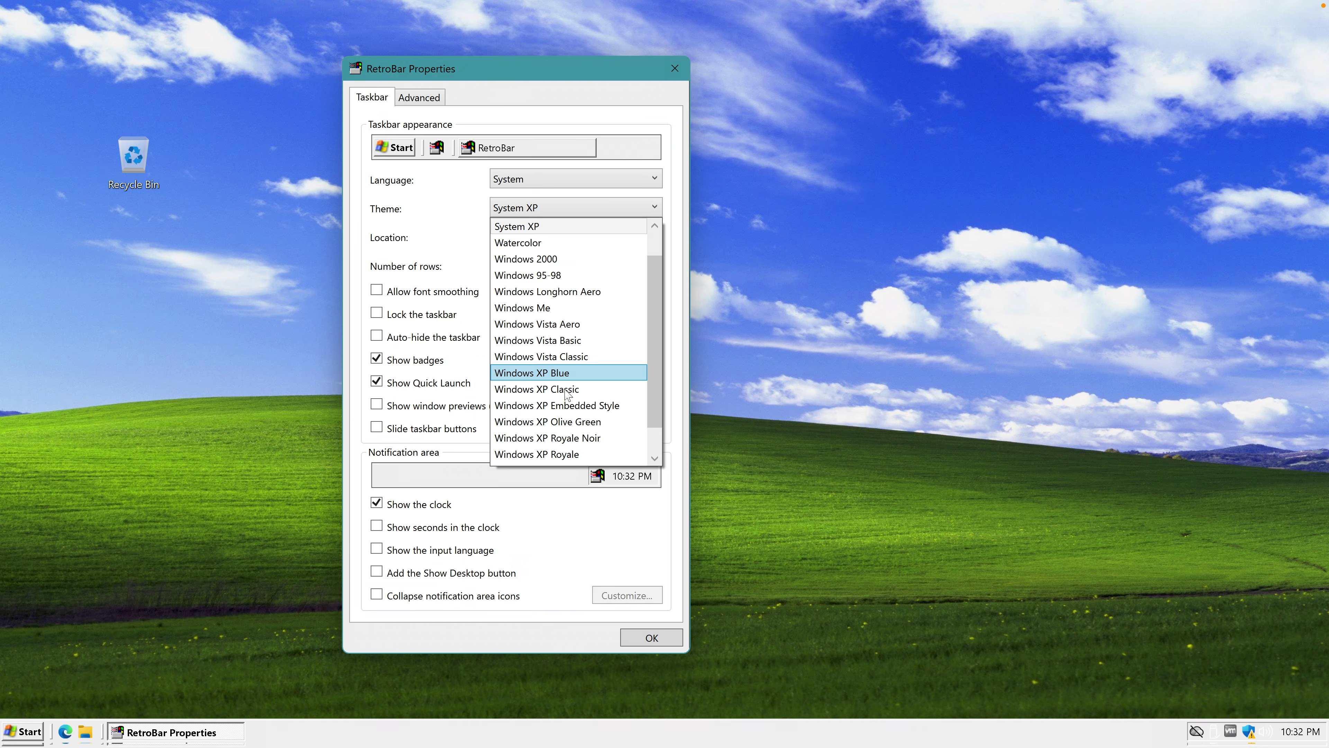
pyautogui.click(531, 373)
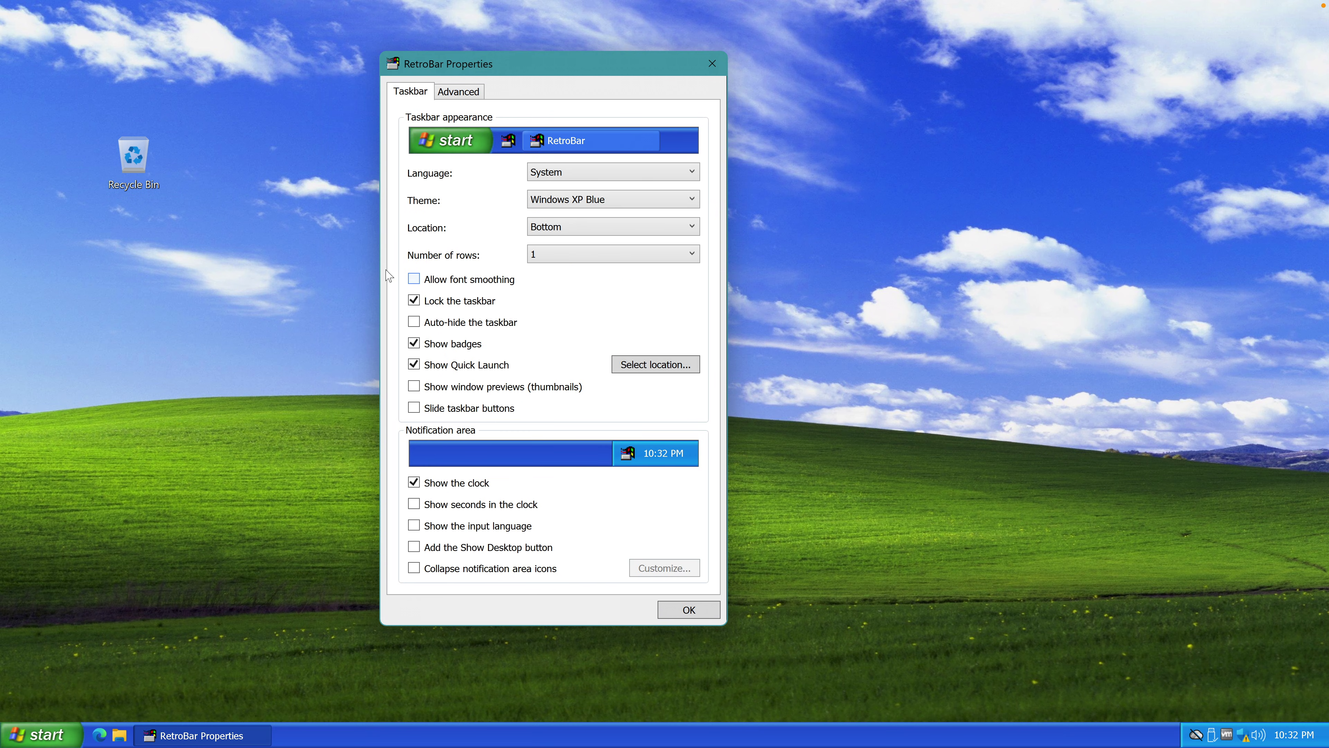
pyautogui.click(414, 386)
pyautogui.hotkey('ctrl', 'Tab')
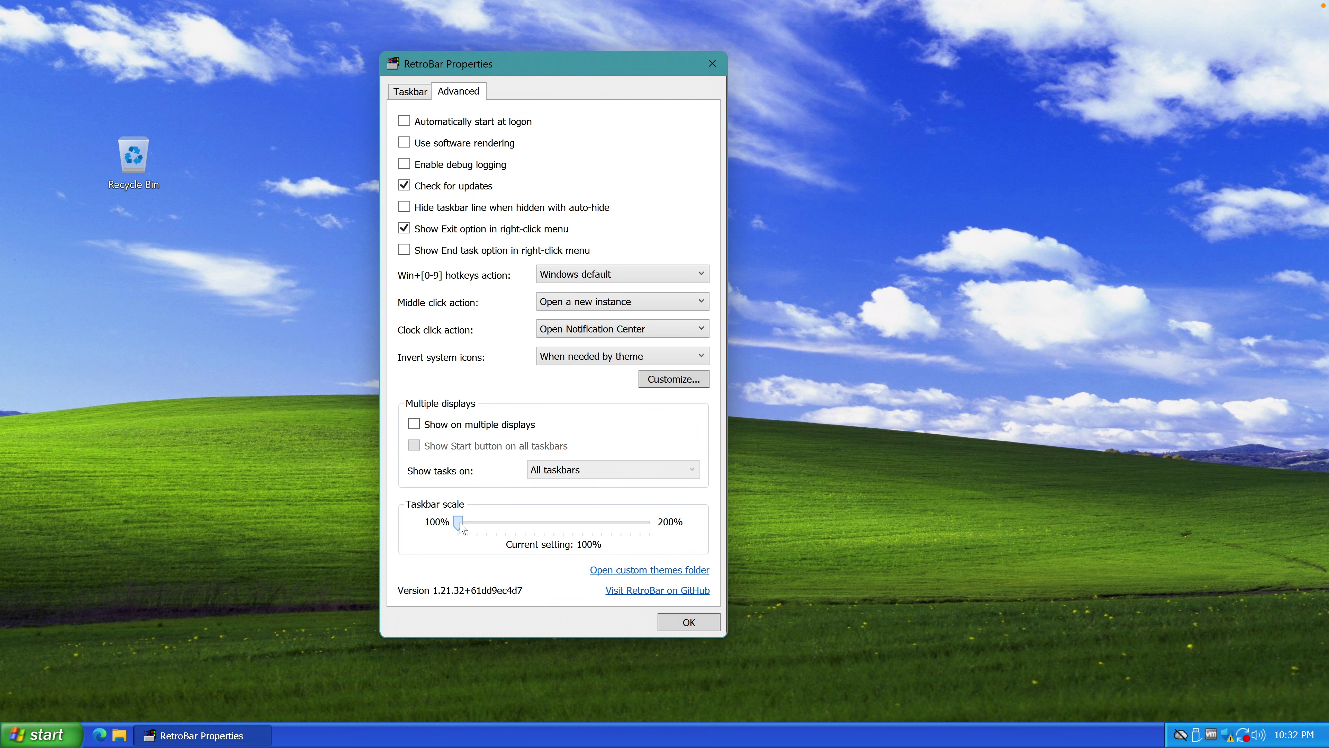
pyautogui.moveTo(458, 522); pyautogui.dragTo(515, 535)
pyautogui.click(702, 624)
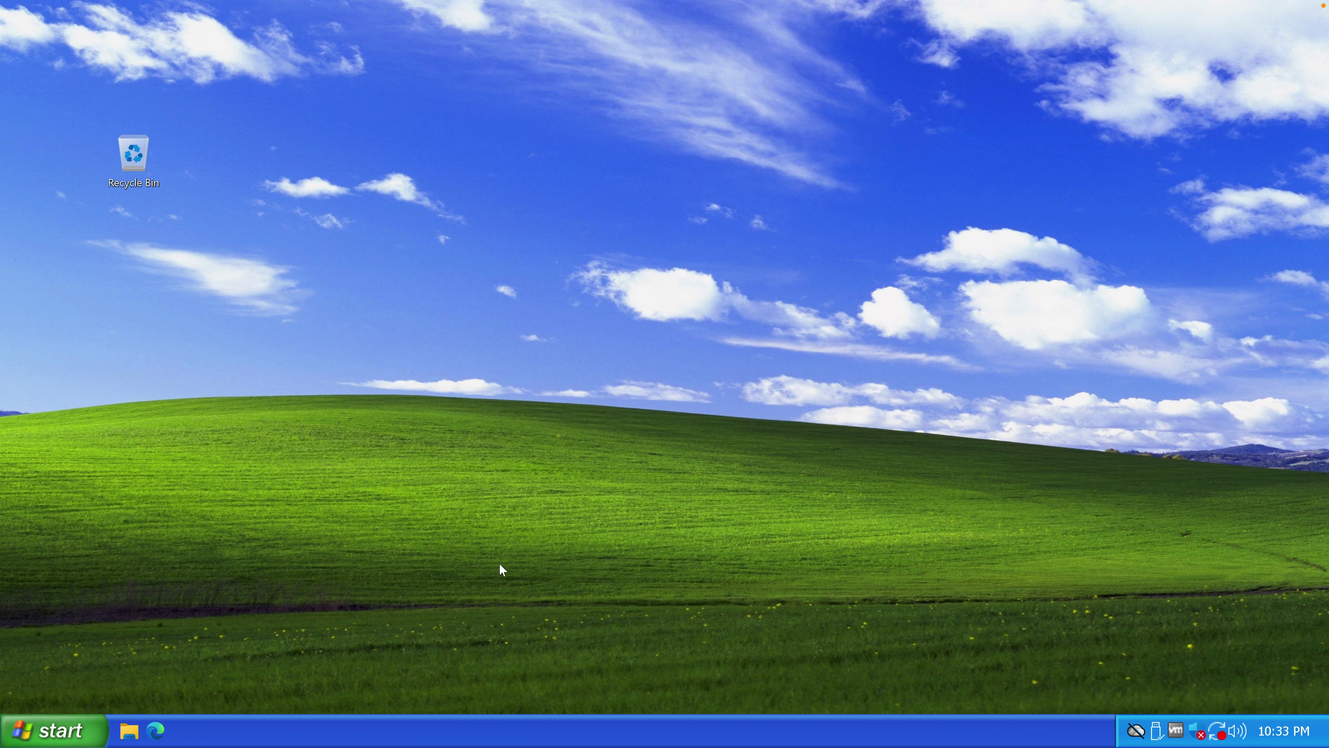
# Set the Windows taskbar alignment to Left under Taskbar behaviors
pyautogui.click(58, 732)
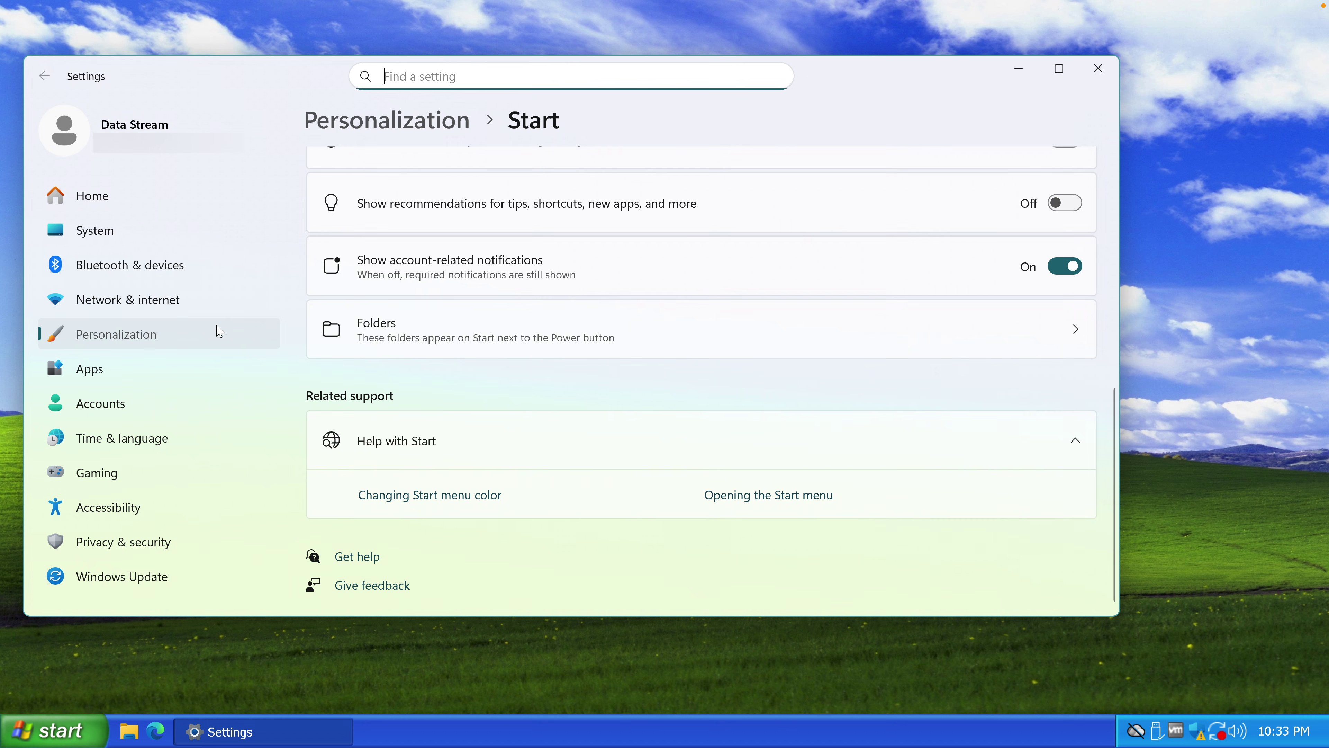
pyautogui.scroll(-8, 454, 404)
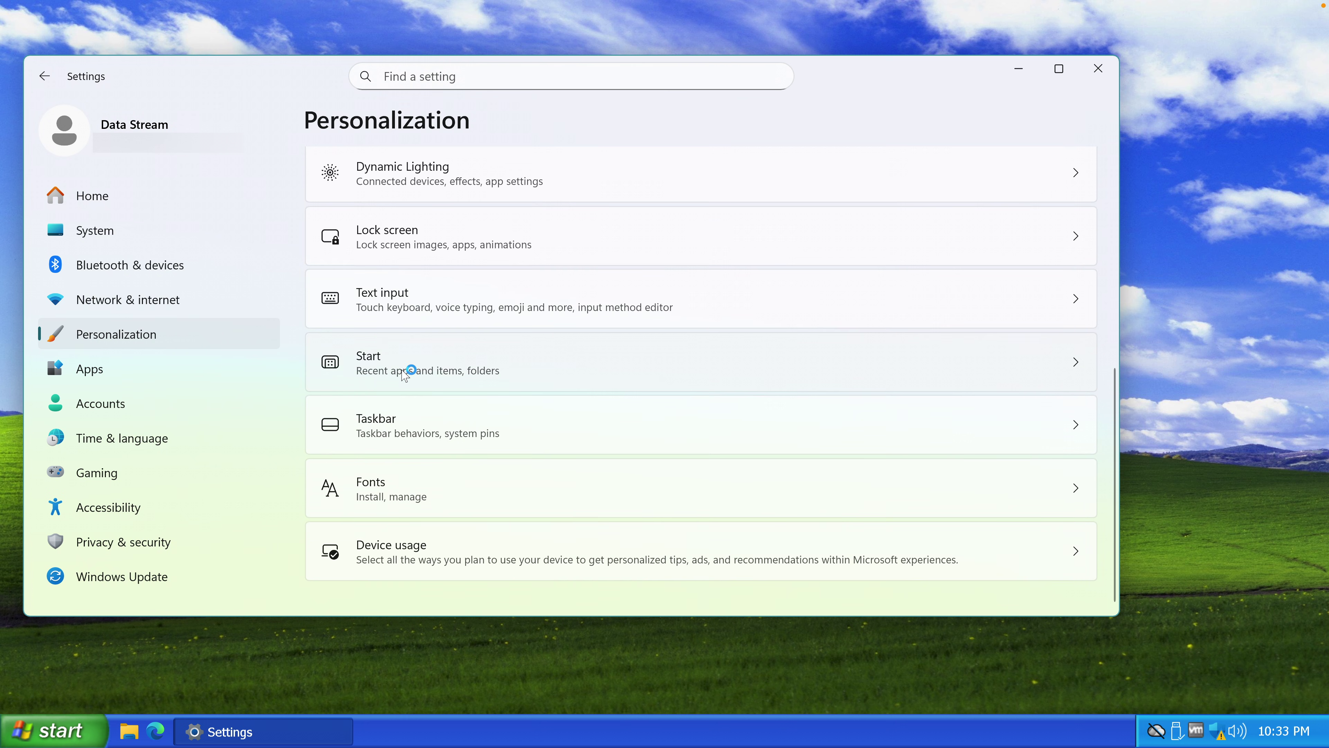
pyautogui.click(361, 441)
pyautogui.scroll(-5, 395, 343)
pyautogui.click(395, 343)
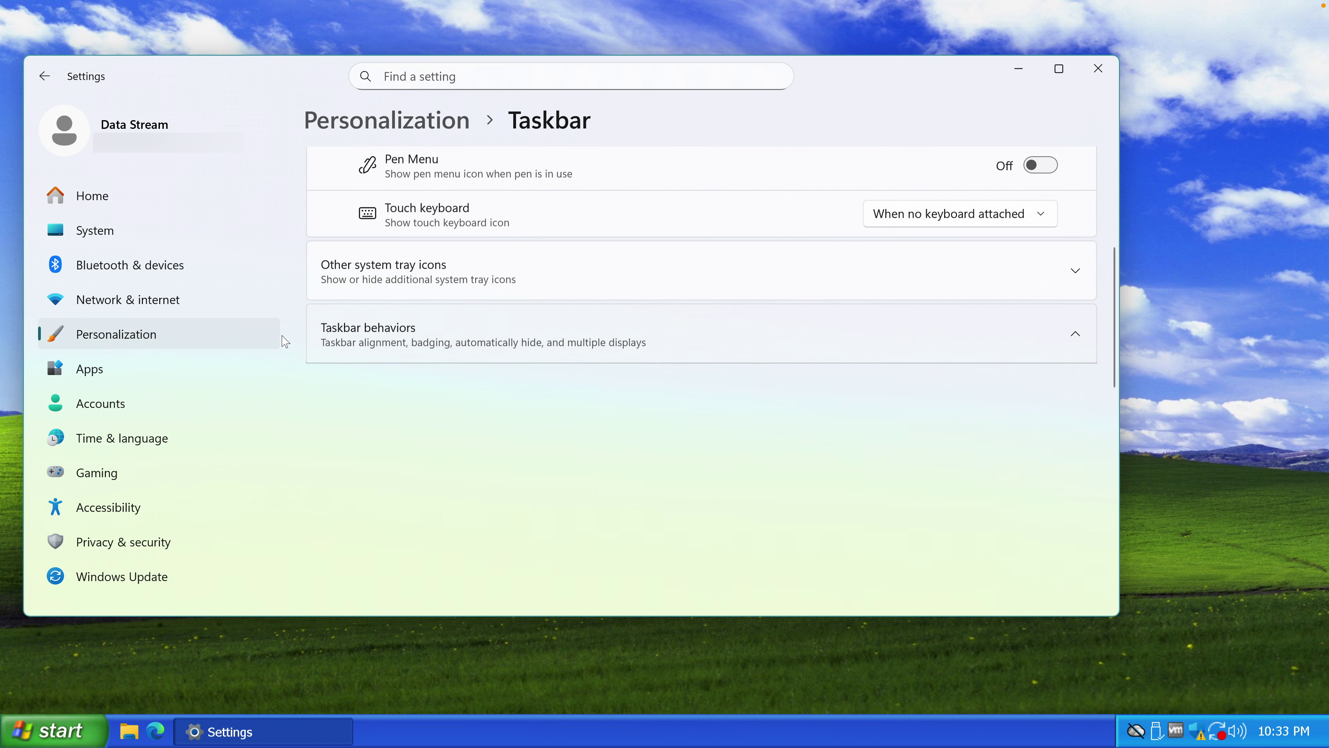
pyautogui.click(989, 384)
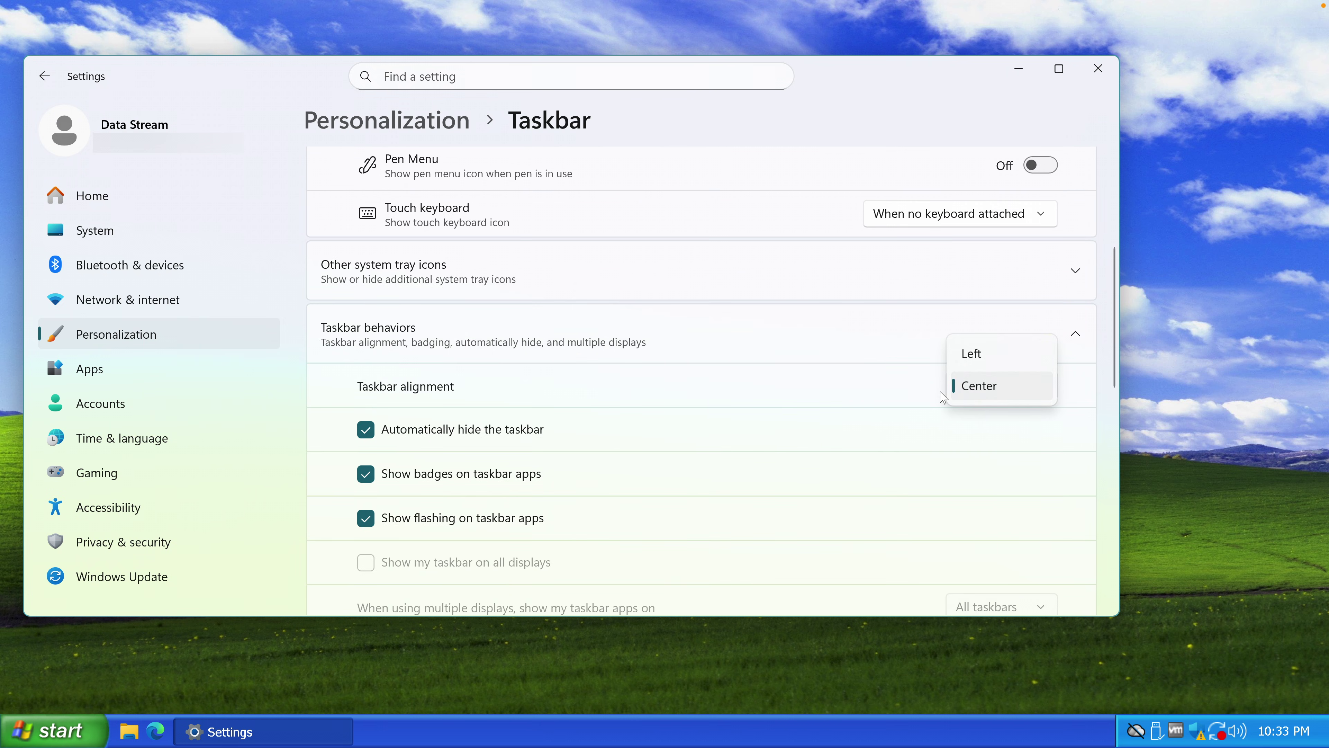
pyautogui.click(989, 365)
pyautogui.hotkey('alt', 'F4')
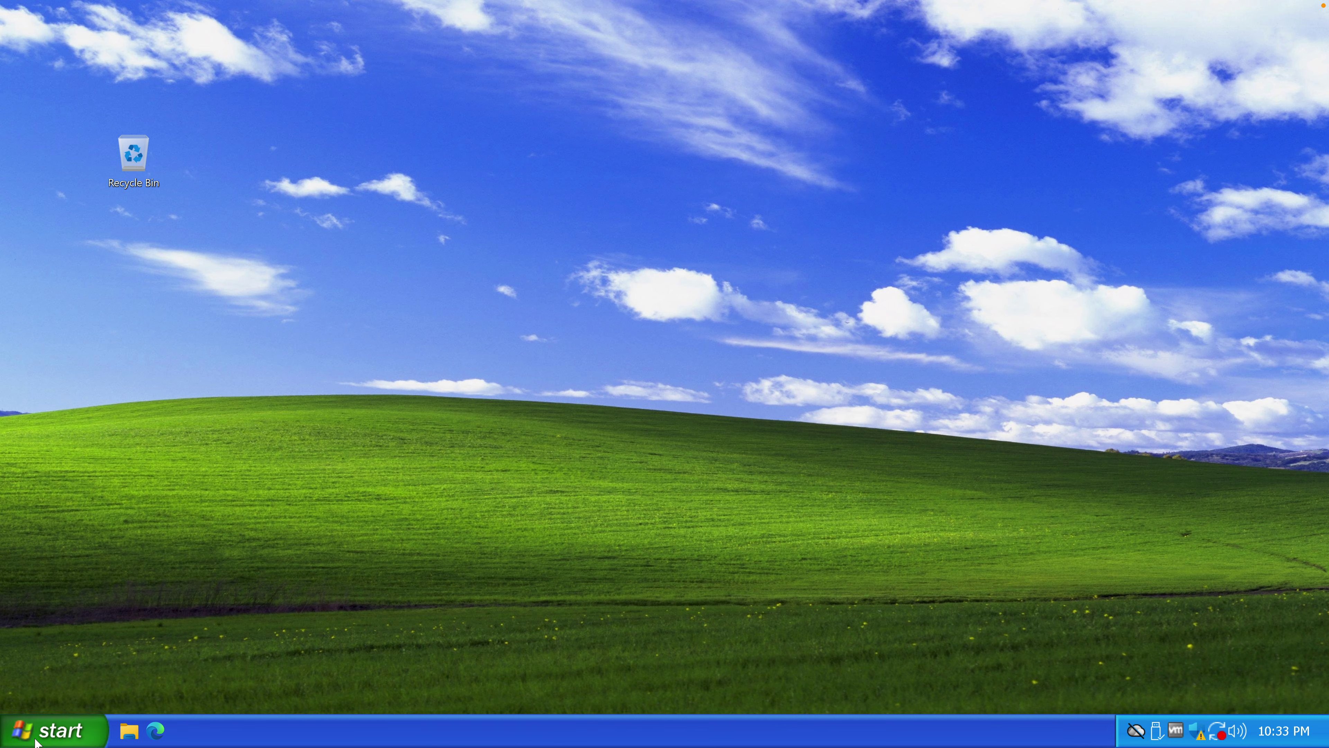
# Download Full Recycle Bin.ico from rw-designer, then open the Empty Recycle Bin icon page
pyautogui.click(52, 730)
pyautogui.click(52, 730)
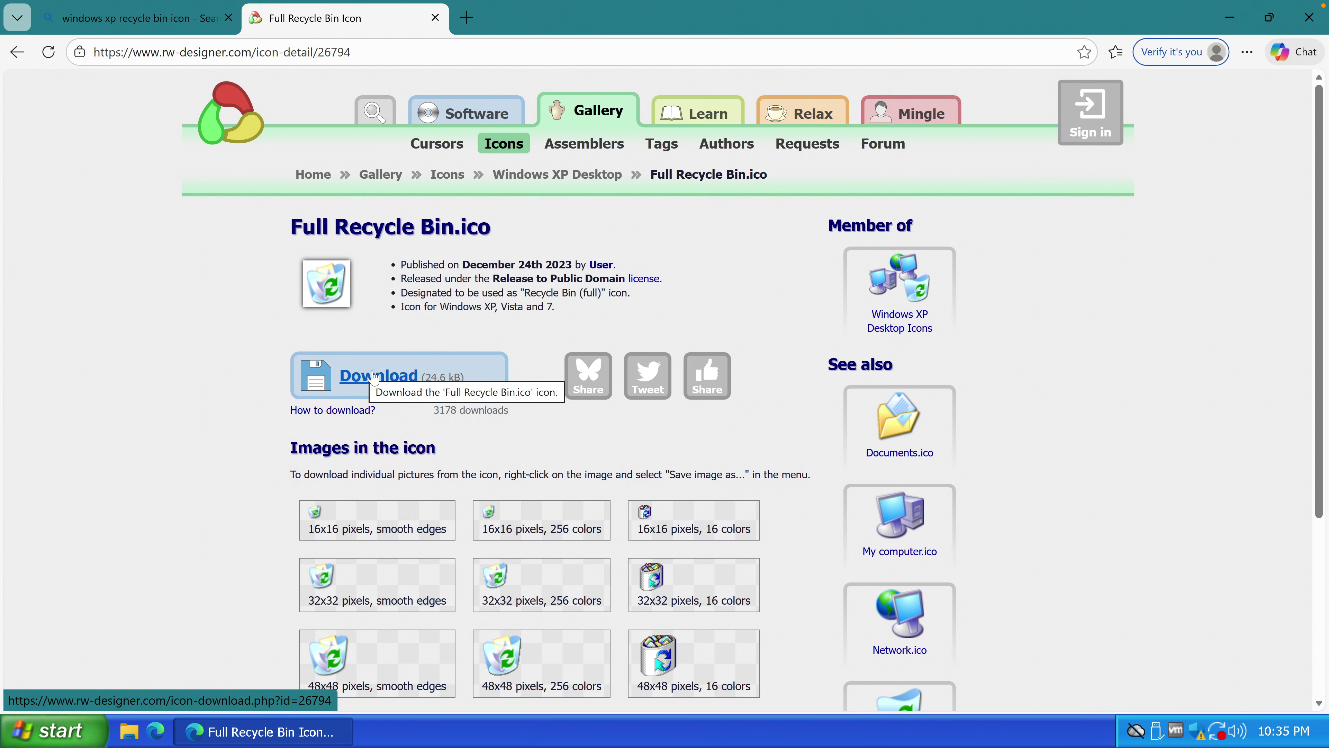
pyautogui.click(366, 375)
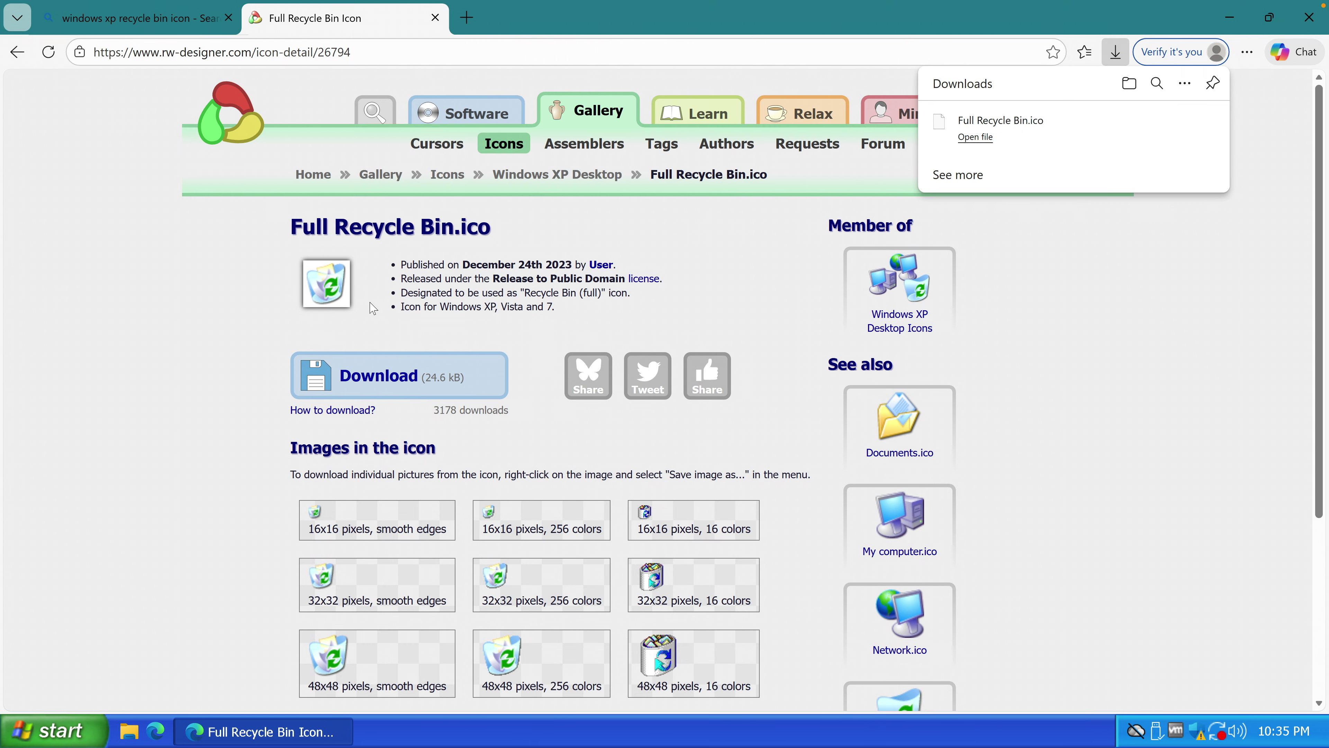
pyautogui.scroll(-5, 588, 377)
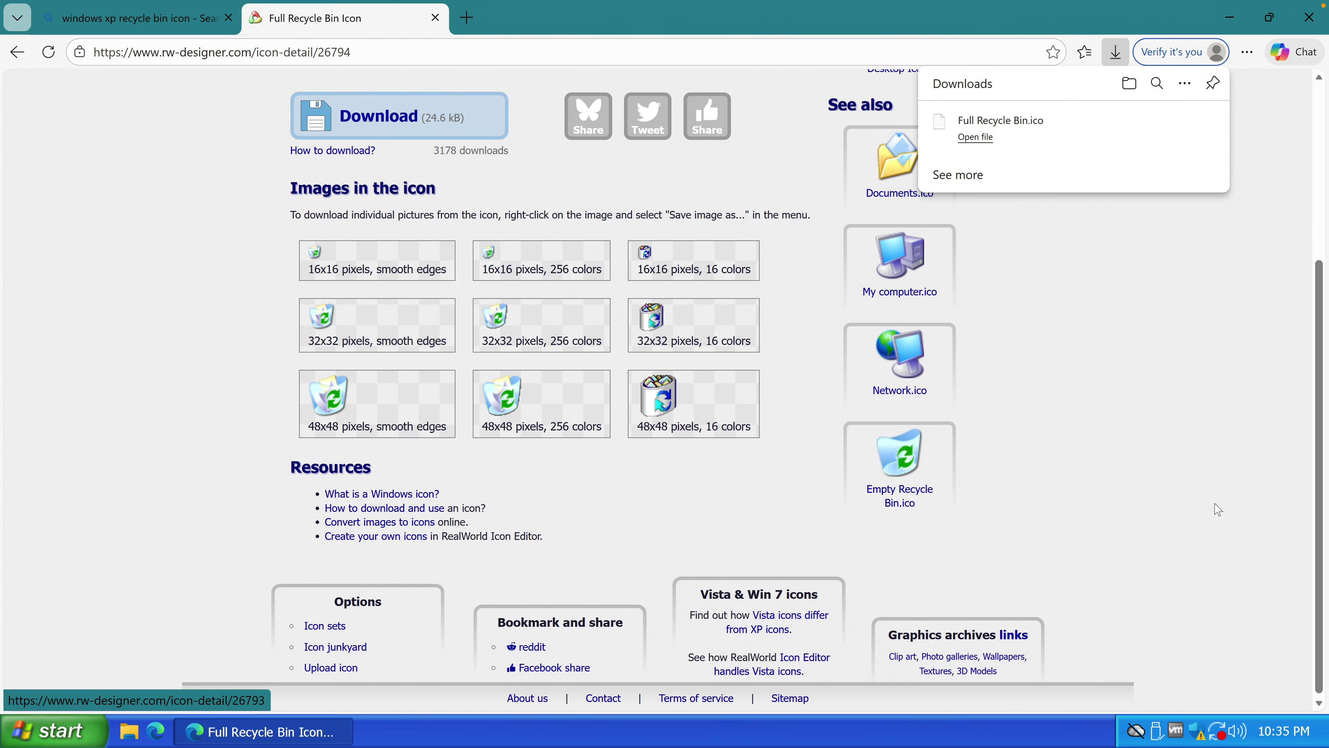
pyautogui.click(899, 499)
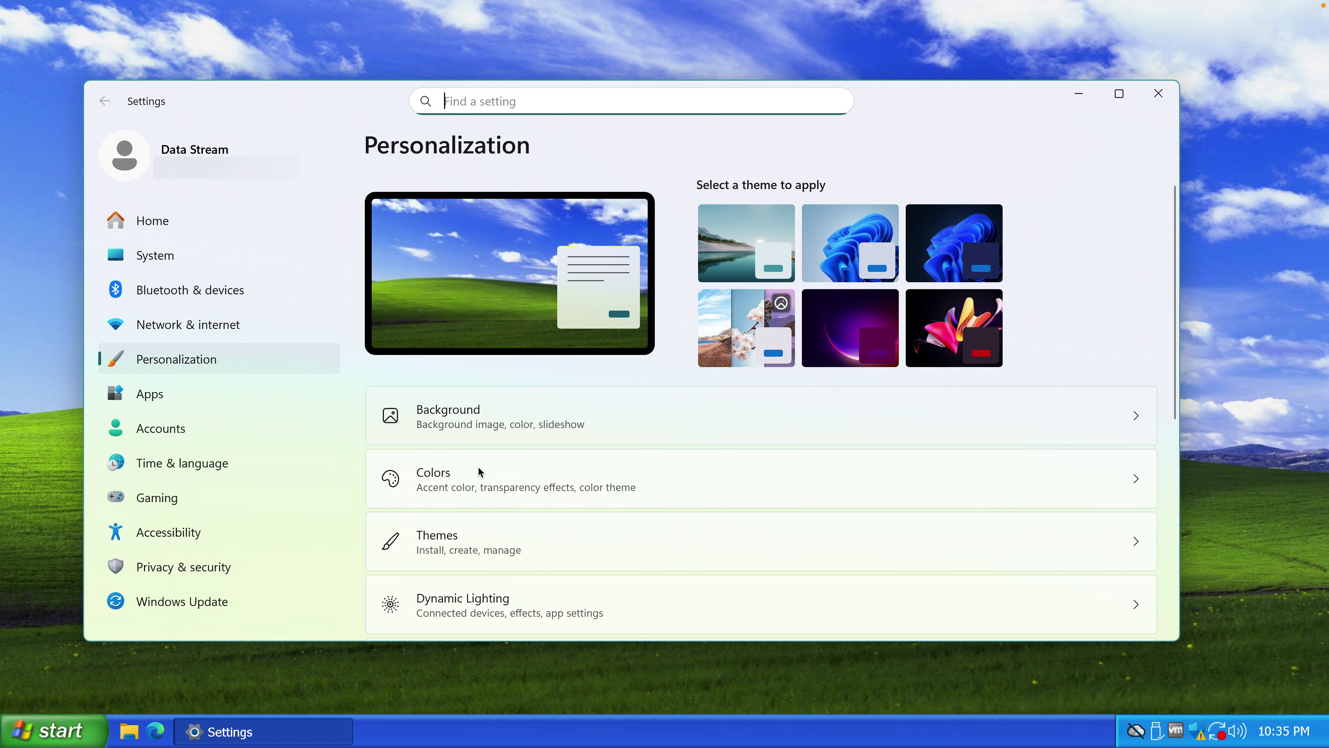
# In Desktop Icon Settings, give Recycle Bin (empty) and (full) the XP green-arrow icons
pyautogui.click(491, 541)
pyautogui.scroll(-5, 478, 262)
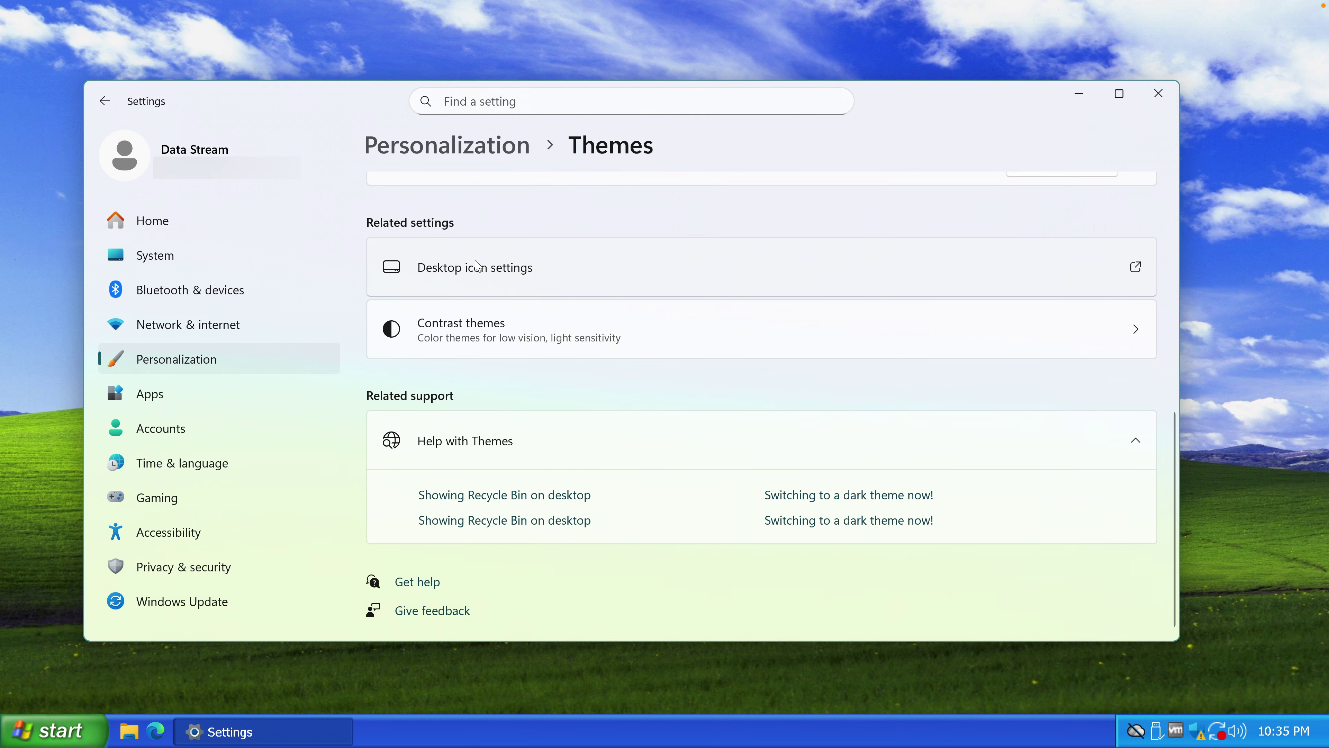
pyautogui.click(477, 261)
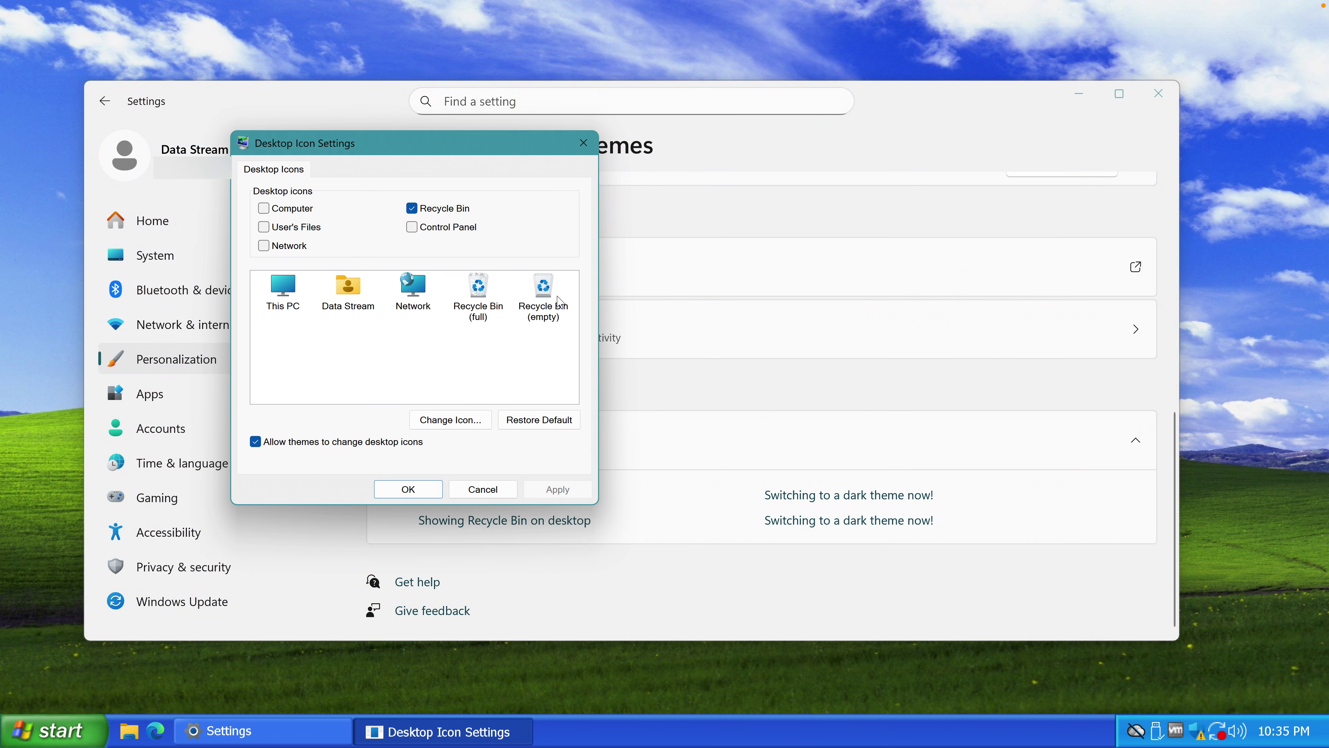
pyautogui.click(547, 291)
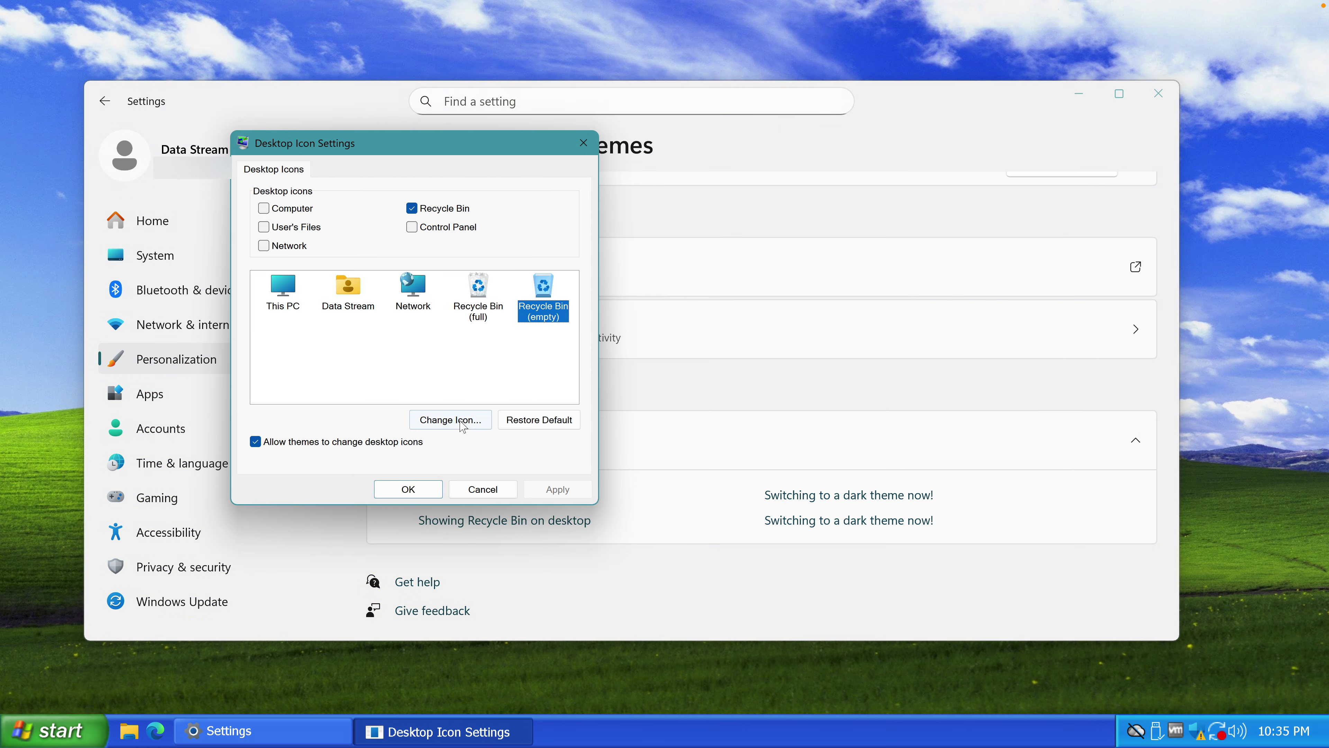
pyautogui.click(464, 424)
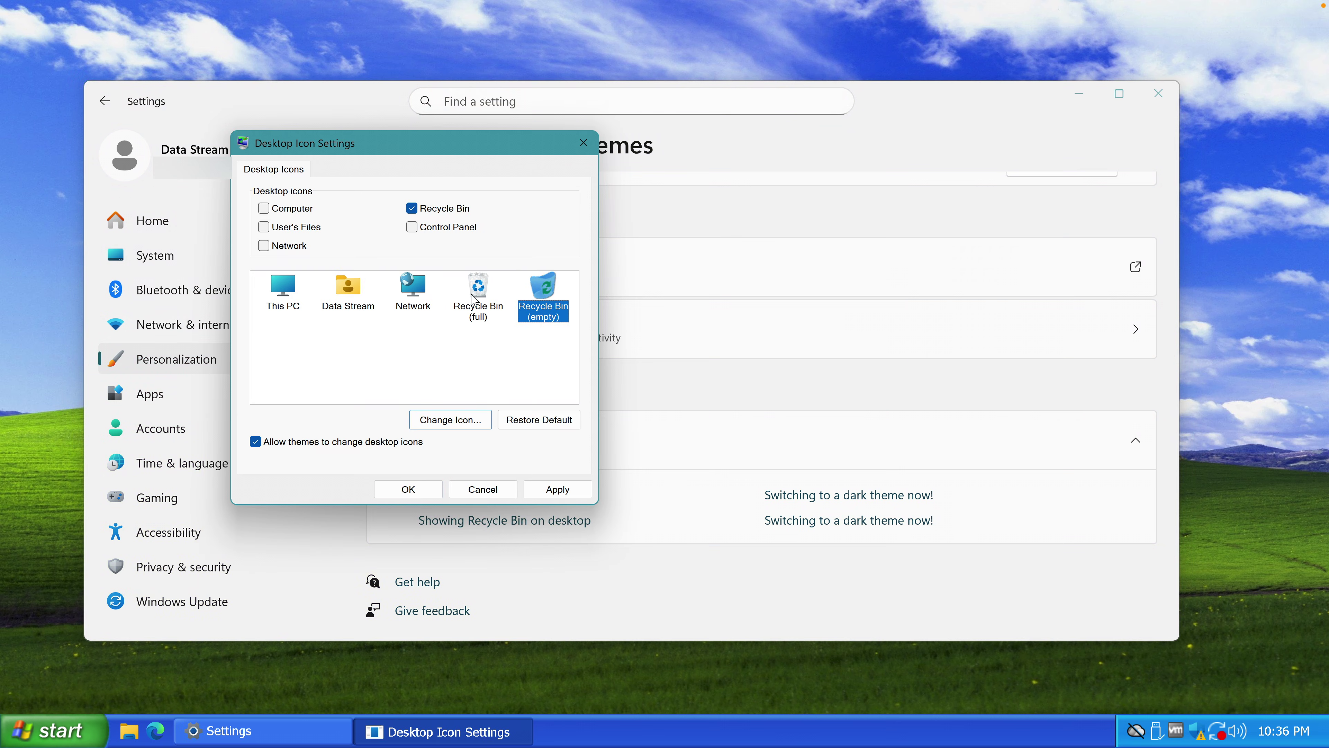
pyautogui.click(478, 294)
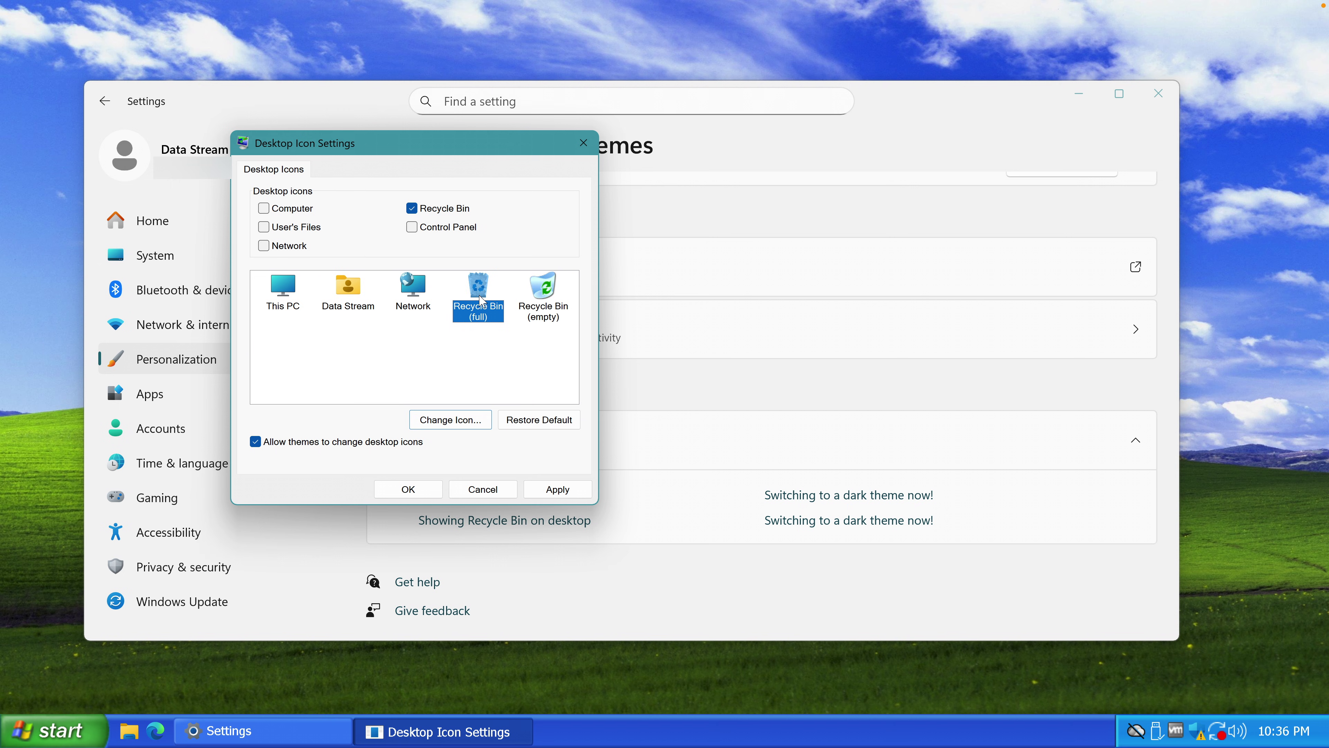
pyautogui.click(450, 419)
pyautogui.click(426, 505)
# Apply the Recycle Bin icon change and launch Edge from the Start menu
pyautogui.click(557, 489)
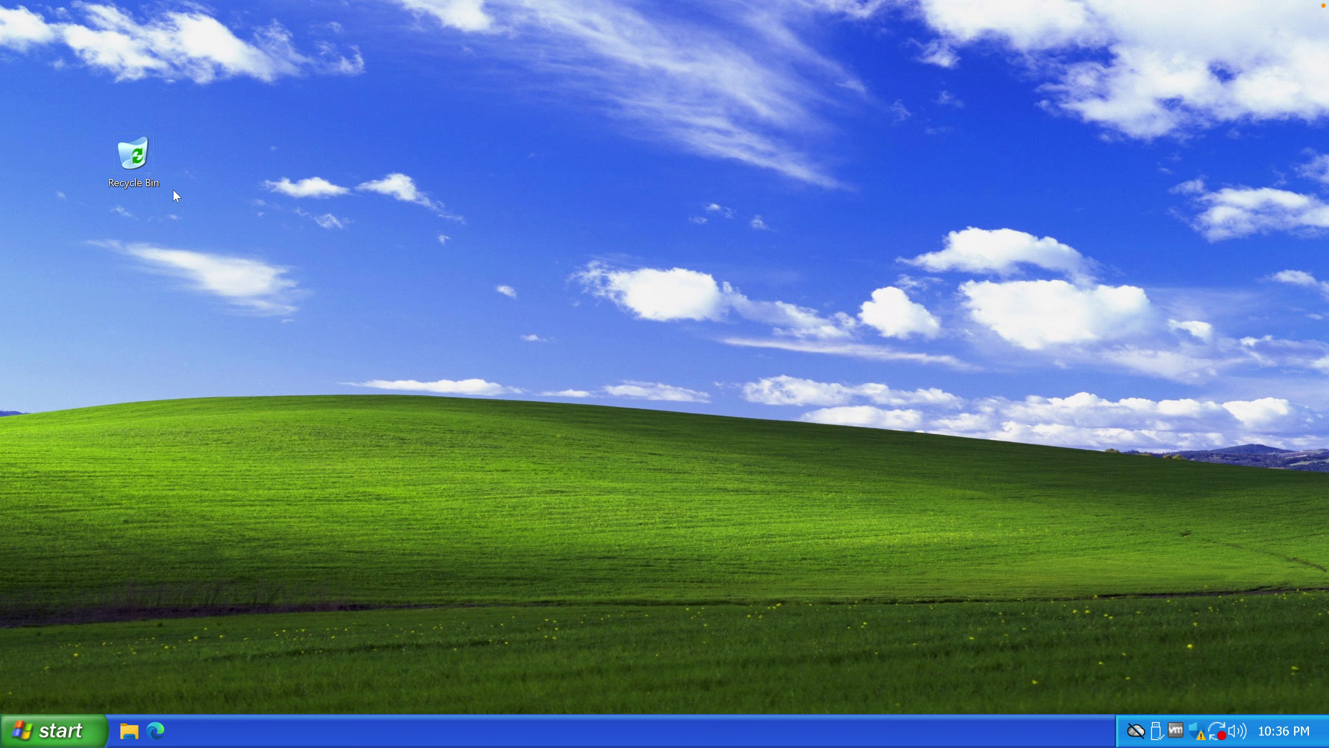
pyautogui.press('super')
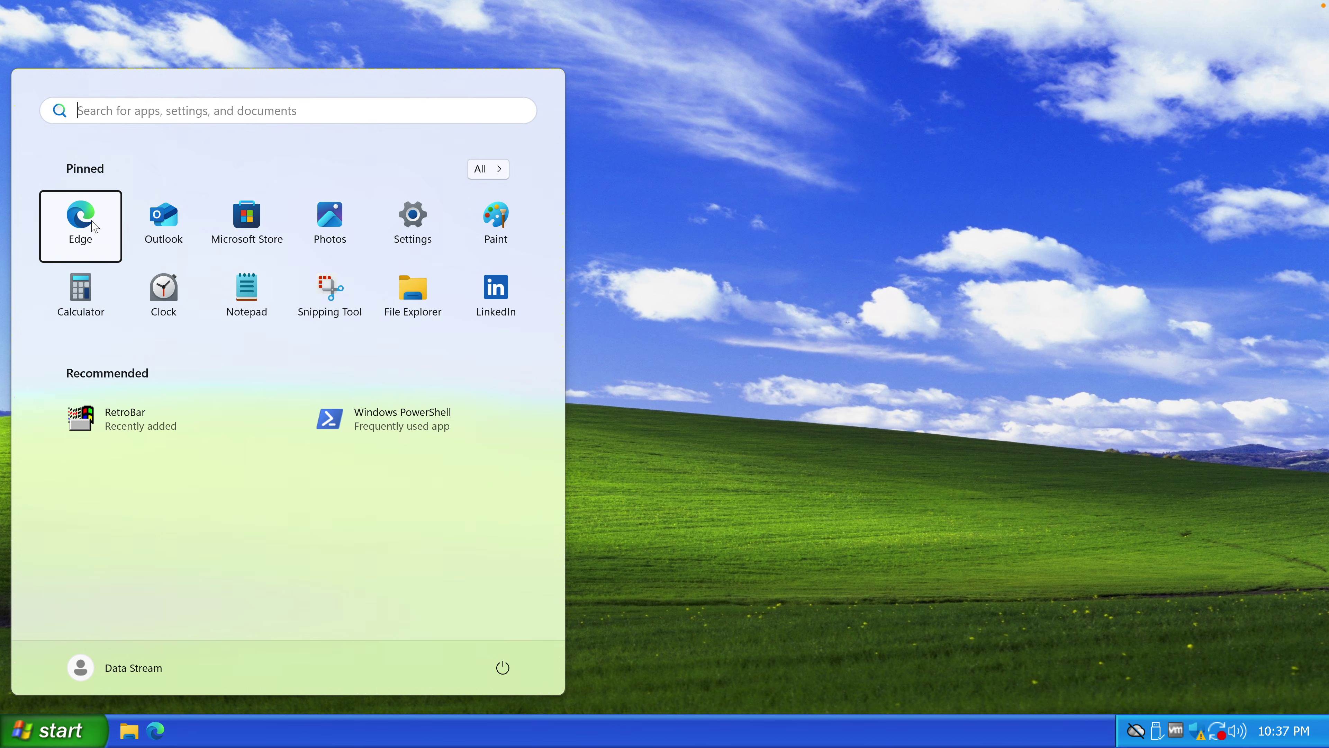
pyautogui.click(85, 211)
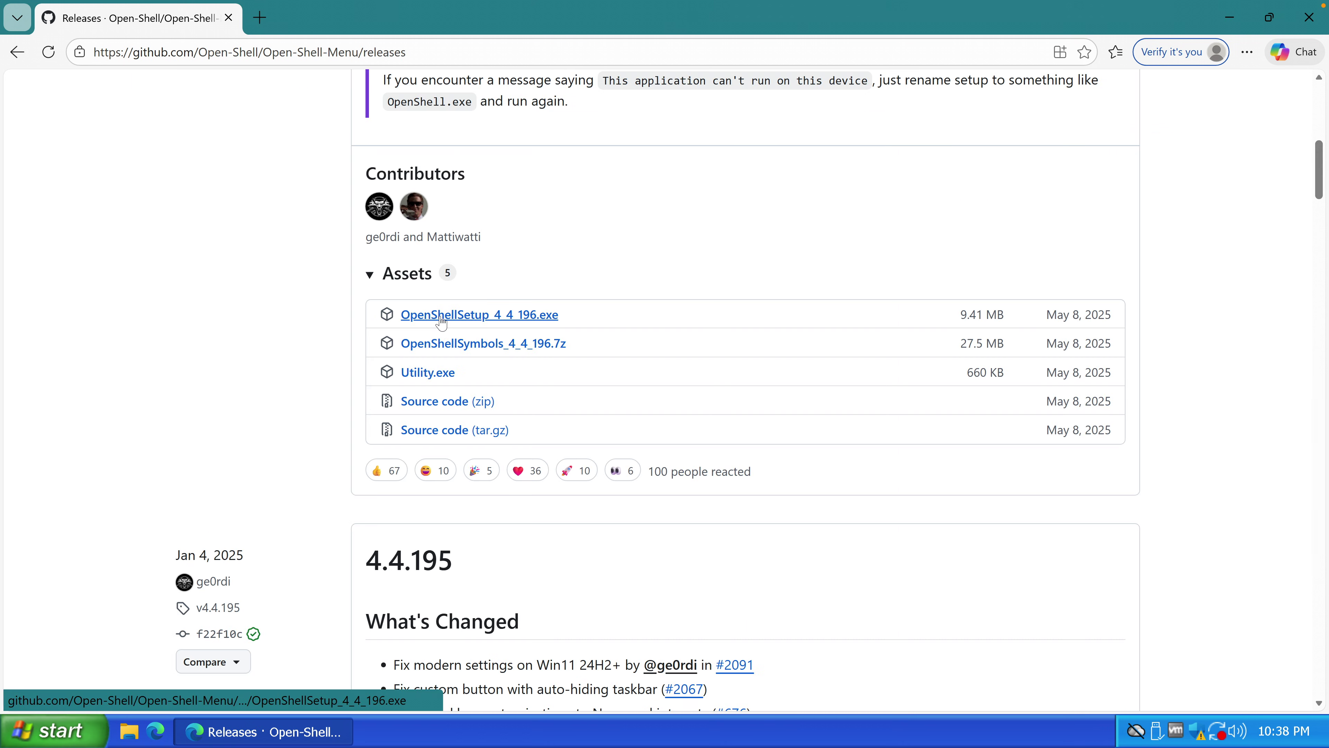
# Download OpenShellSetup_4_4_196.exe, accept the licence, and install Open-Shell
pyautogui.click(537, 322)
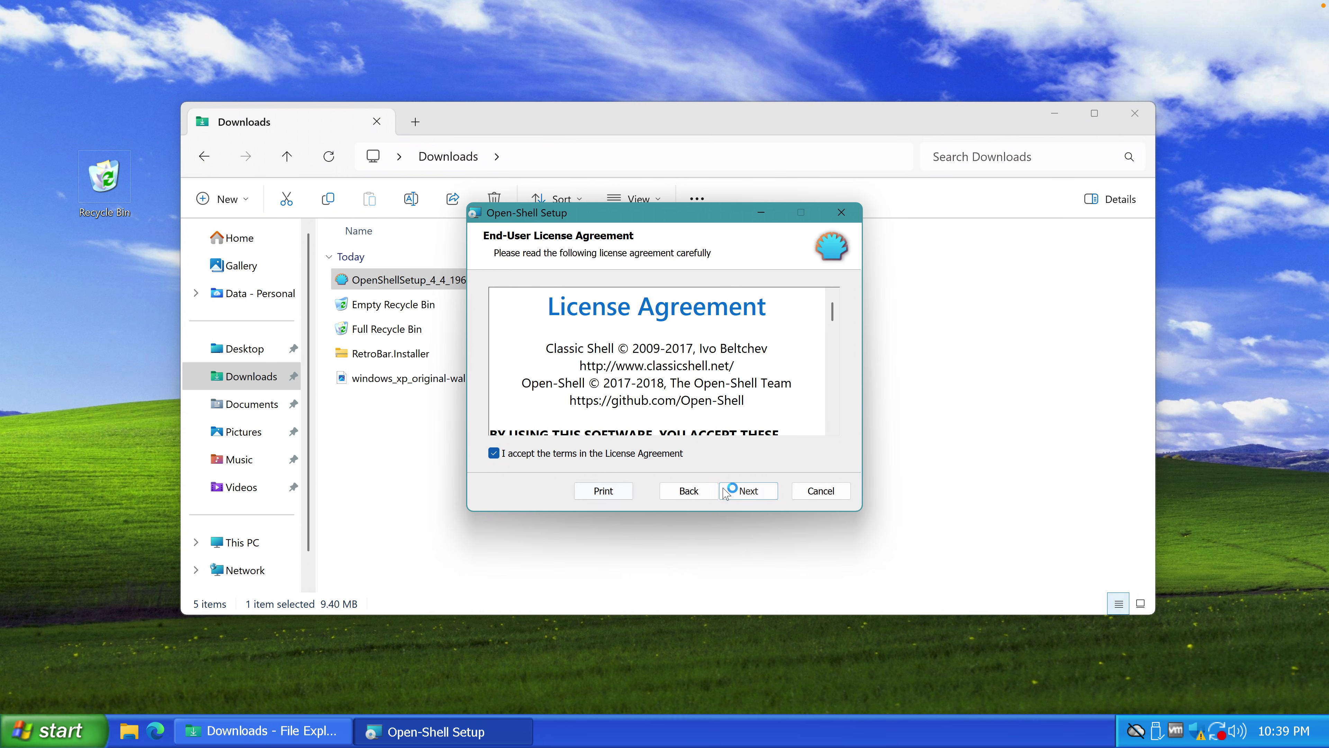
pyautogui.click(726, 494)
pyautogui.click(749, 491)
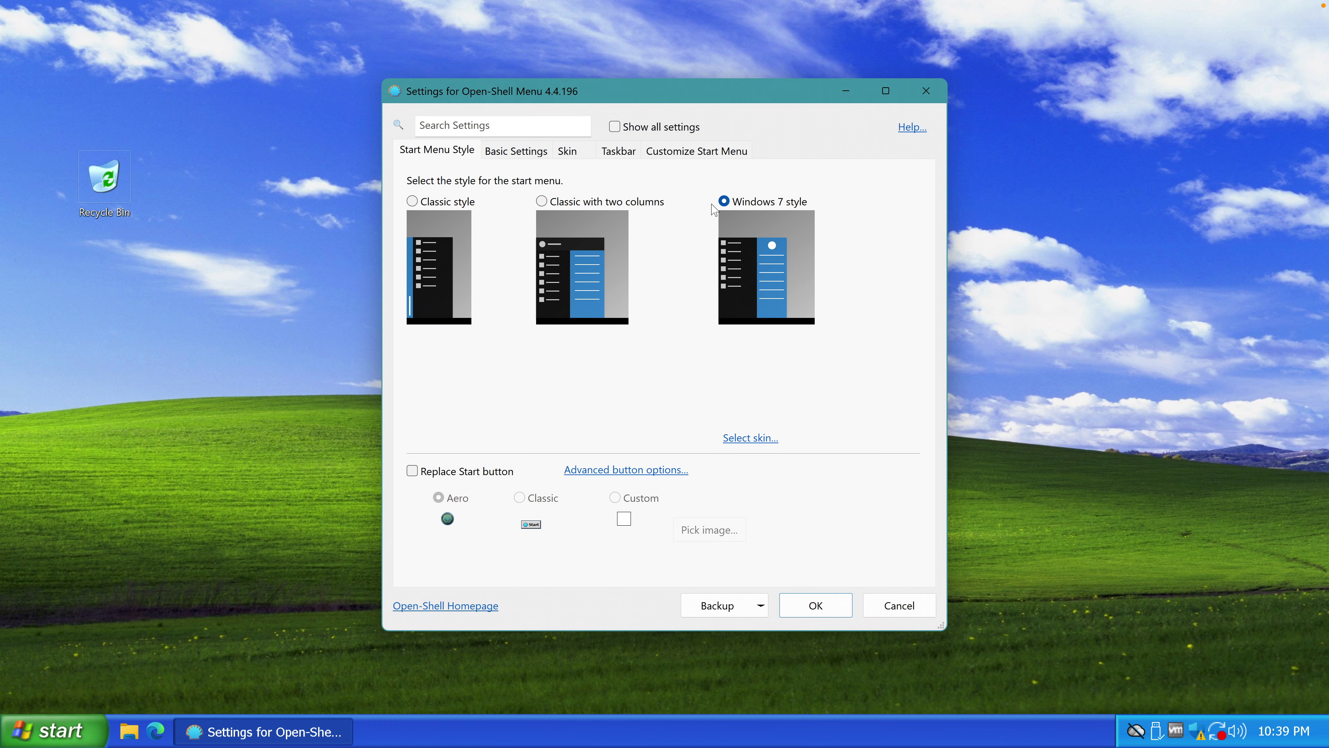
# Choose the Classic with two columns style with the Windows XP Luna skin and save
pyautogui.click(578, 203)
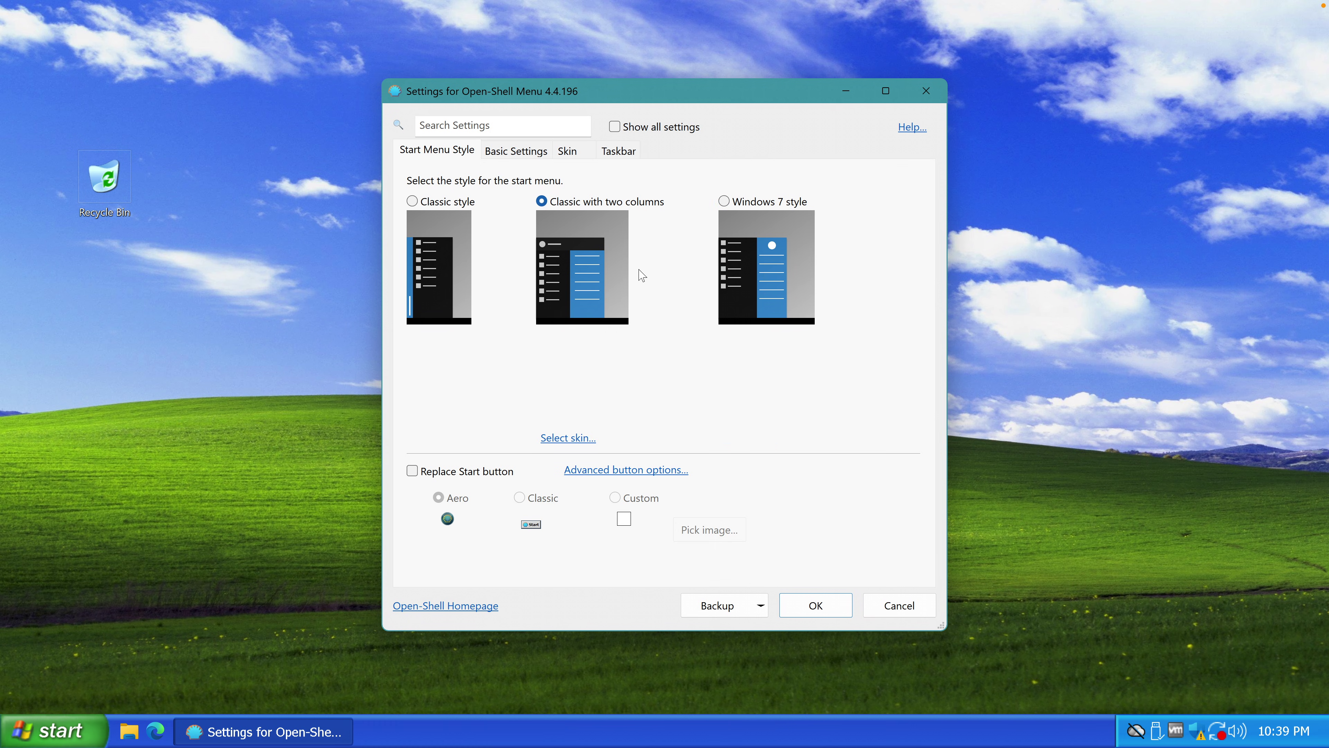
pyautogui.click(576, 444)
pyautogui.click(576, 183)
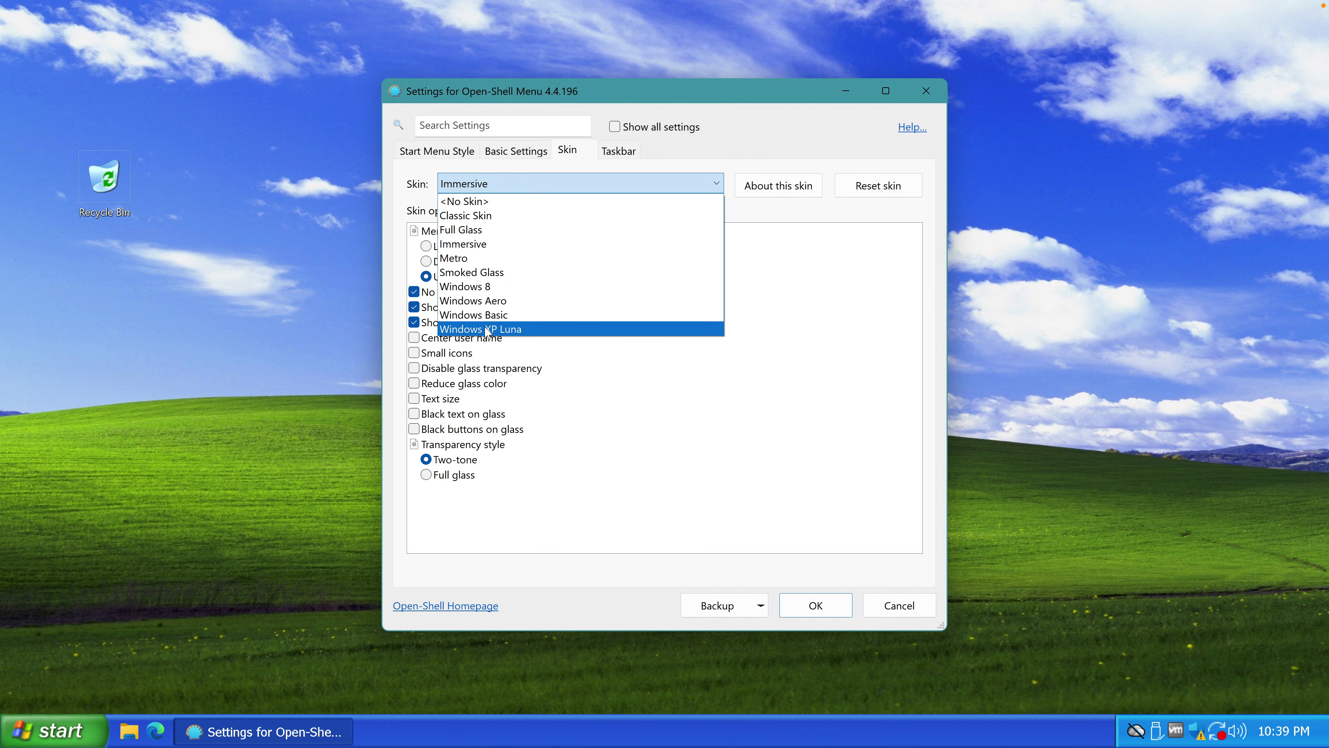
pyautogui.click(515, 328)
pyautogui.press('Return')
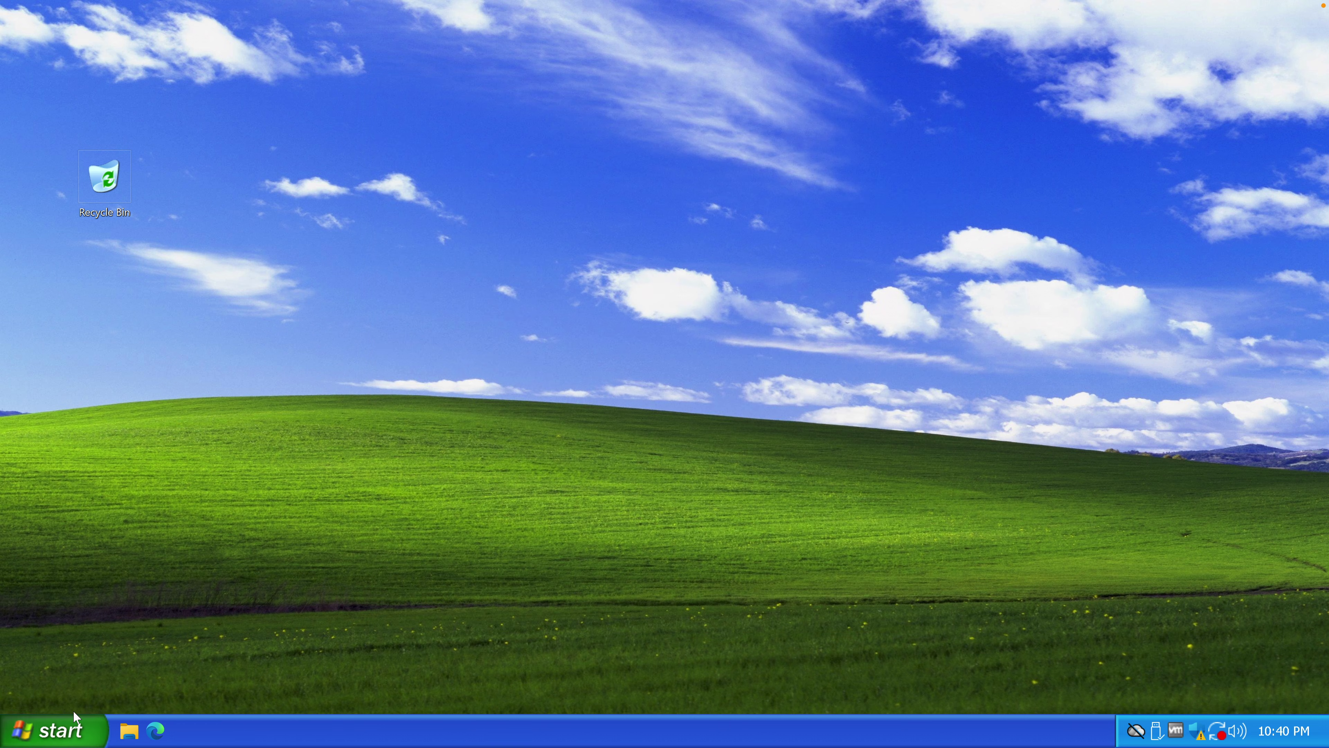
# Open the Luna two-column start menu, inspect it, then close it
pyautogui.click(59, 736)
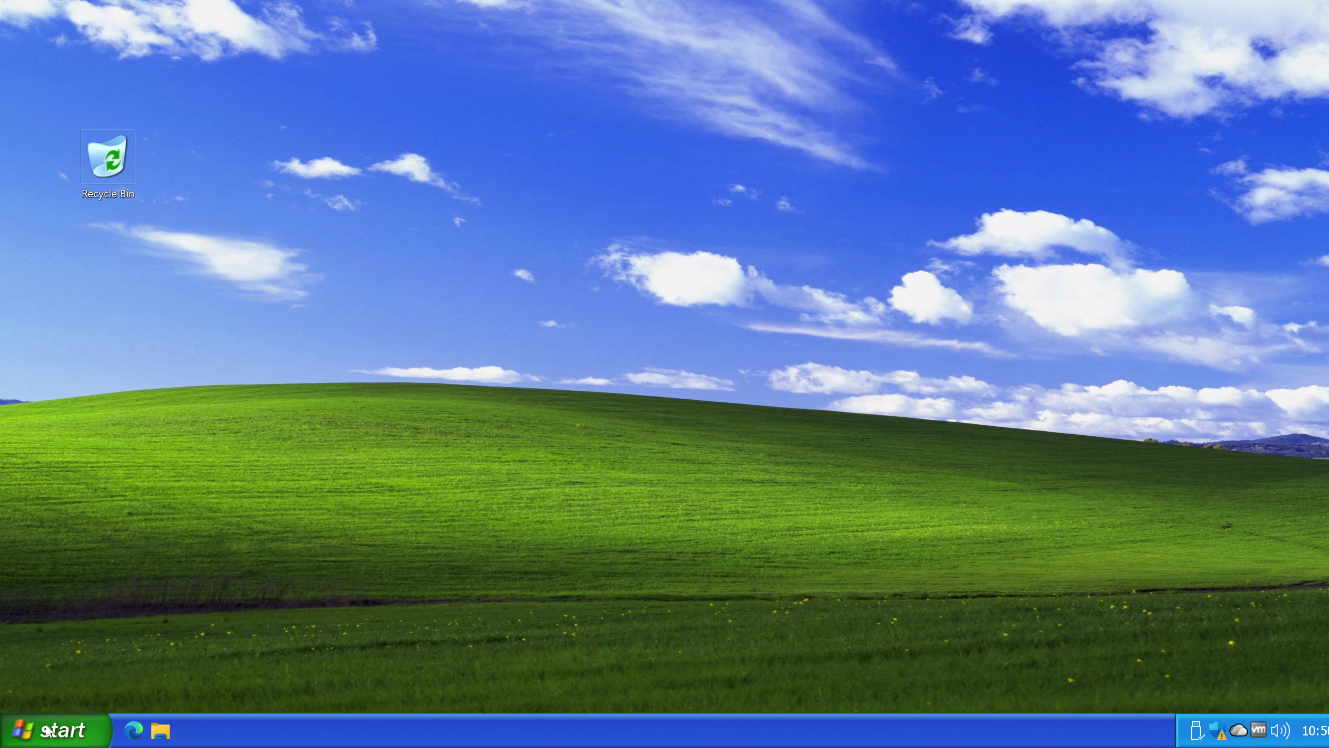
pyautogui.click(38, 743)
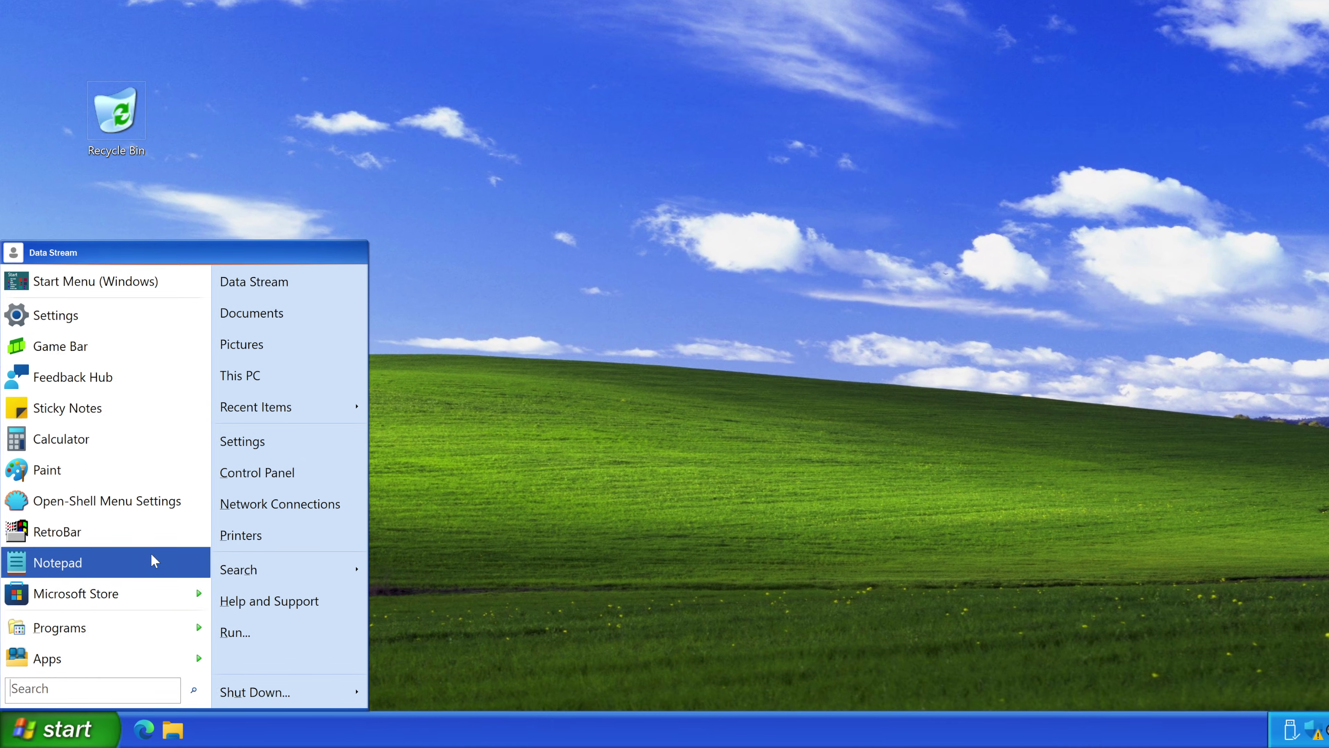
pyautogui.click(495, 249)
# Check the desktop right-click menu, then scroll through results on restoring the Windows 10 menu
pyautogui.rightClick(495, 249)
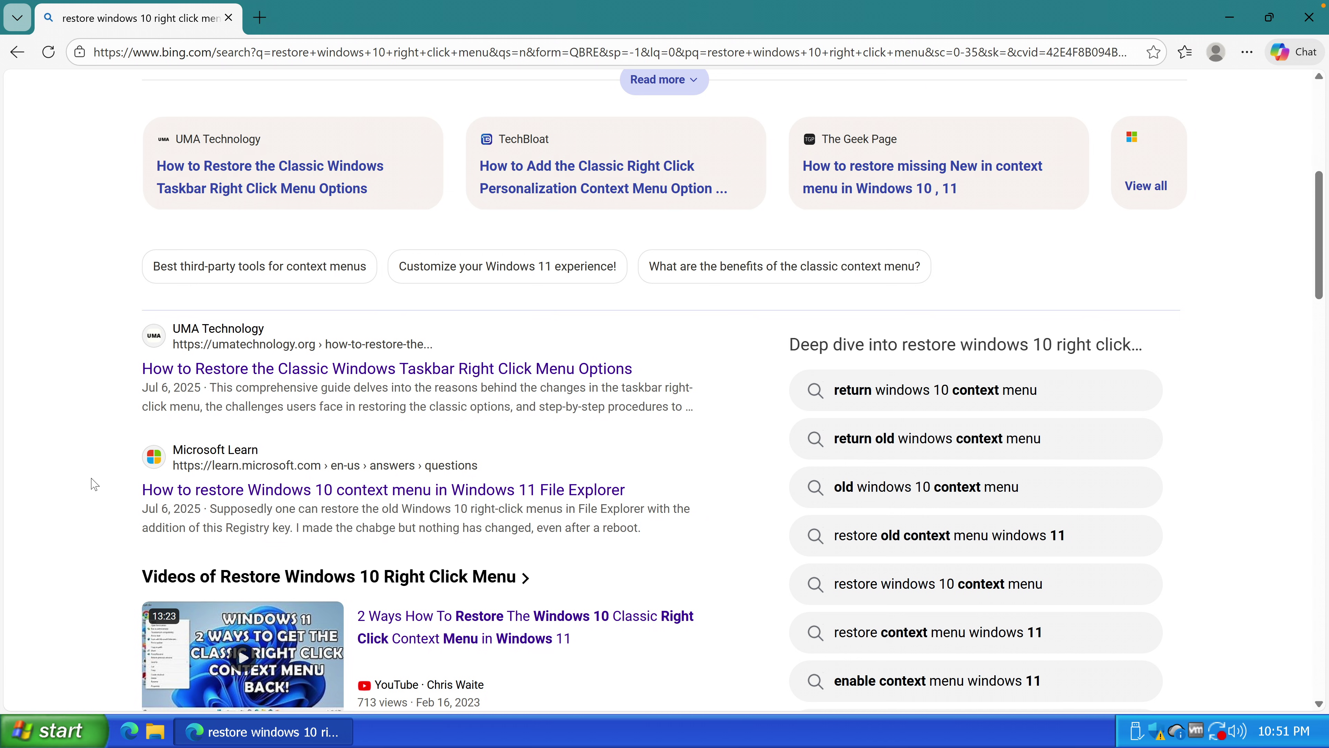
pyautogui.scroll(-5, 394, 336)
pyautogui.scroll(-4, 395, 337)
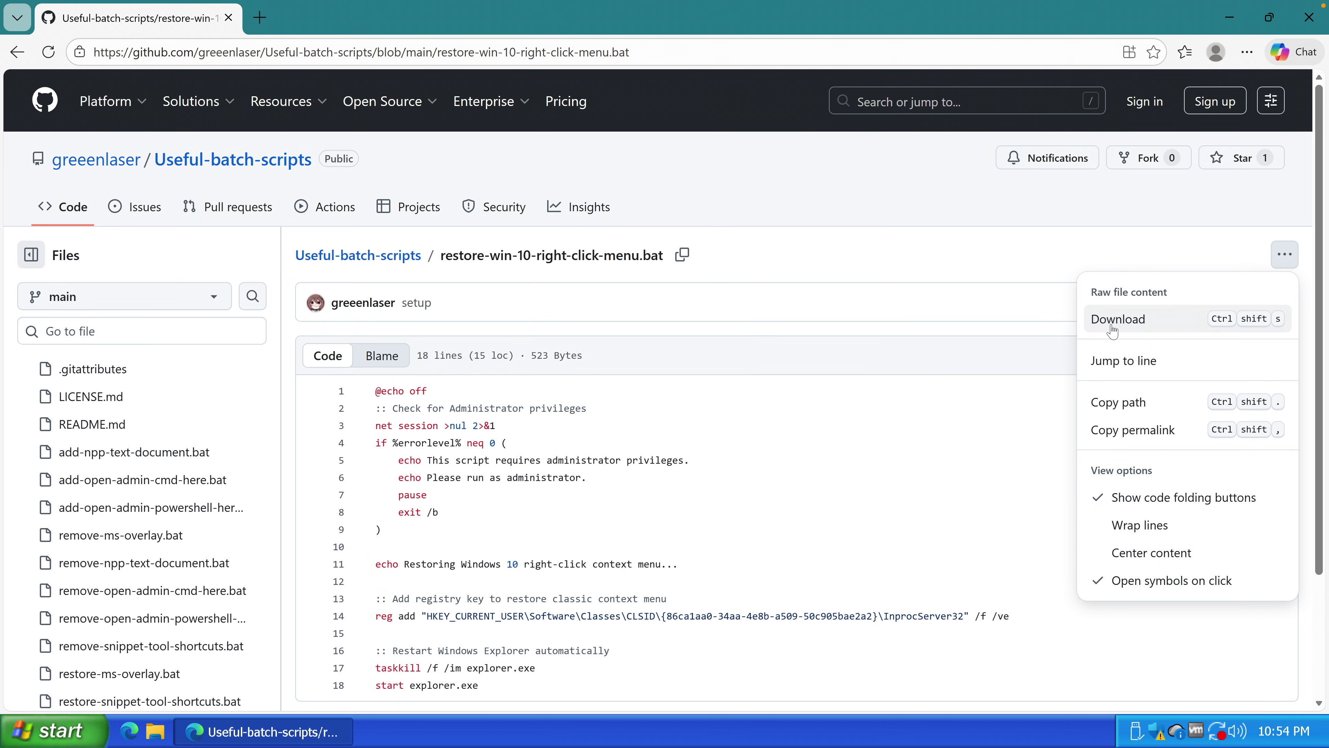
# Download restore-win-10-right-click-menu.bat from GitHub and run it past the security warning
pyautogui.click(1120, 327)
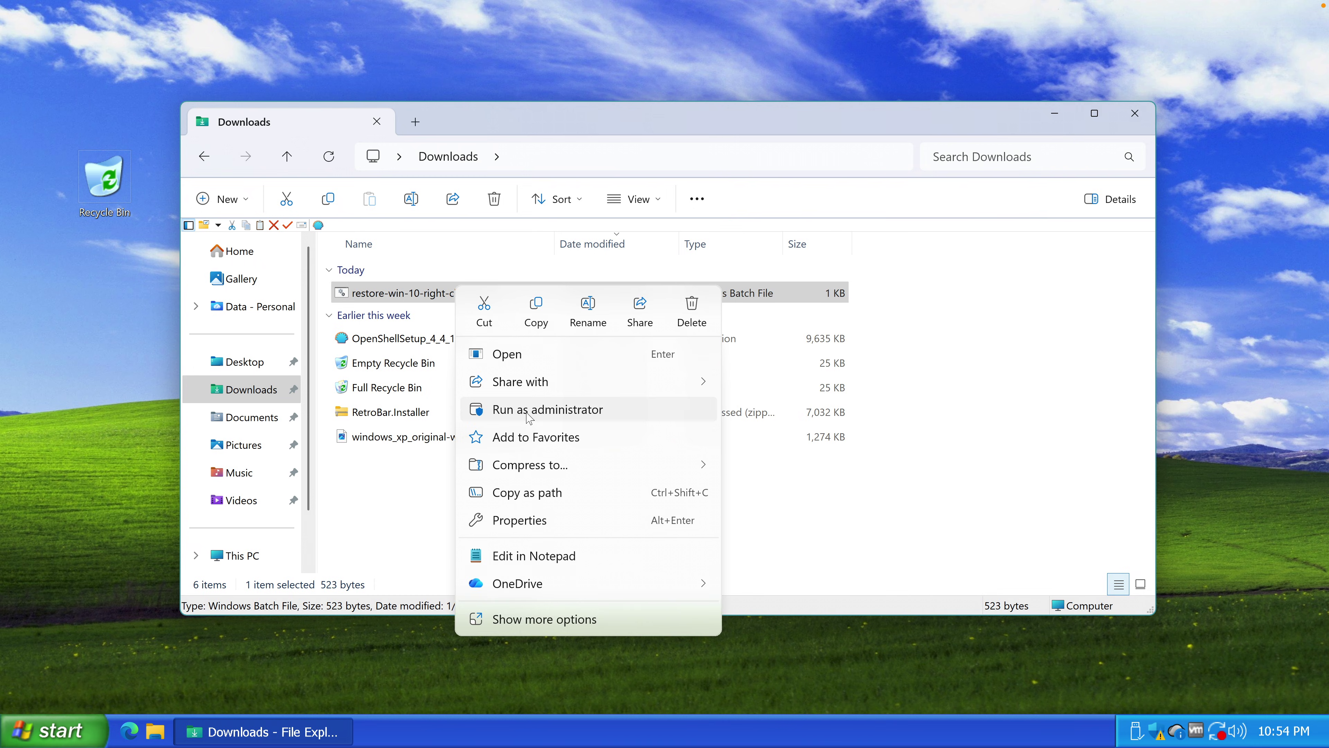
pyautogui.click(547, 408)
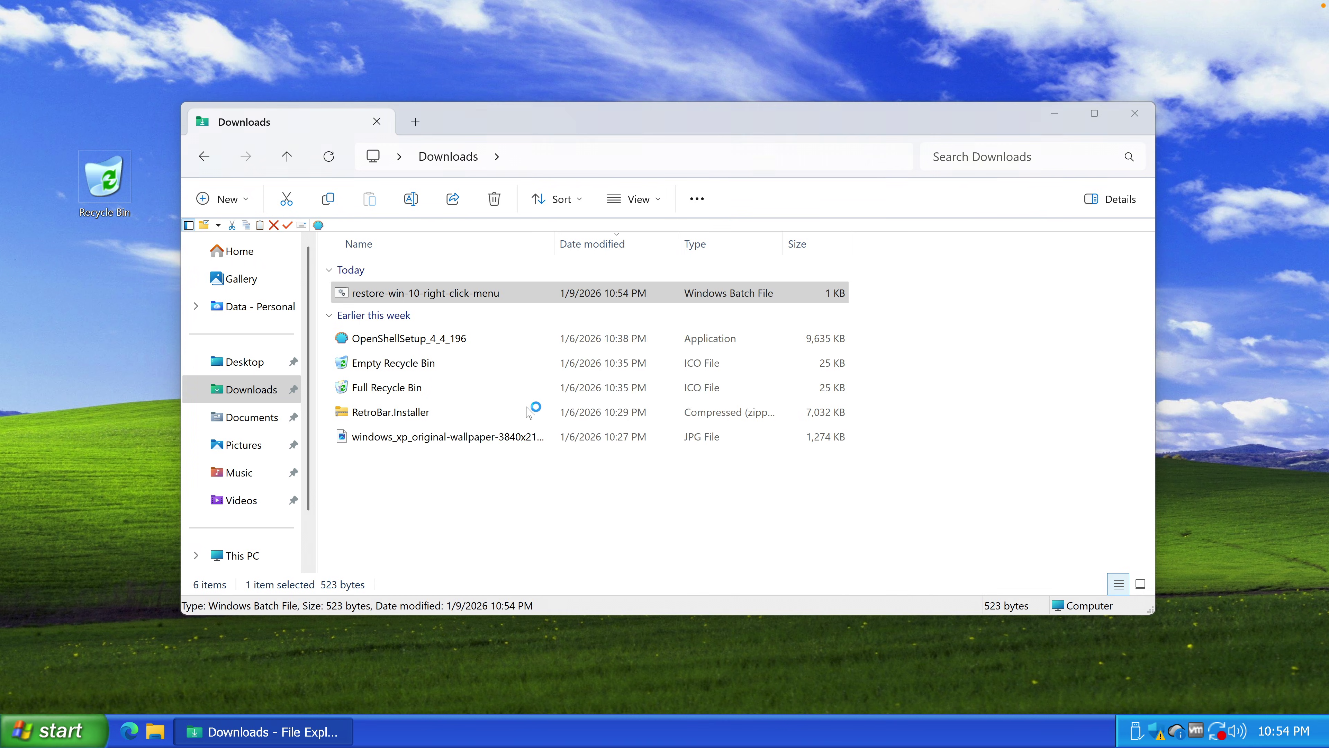
pyautogui.click(800, 389)
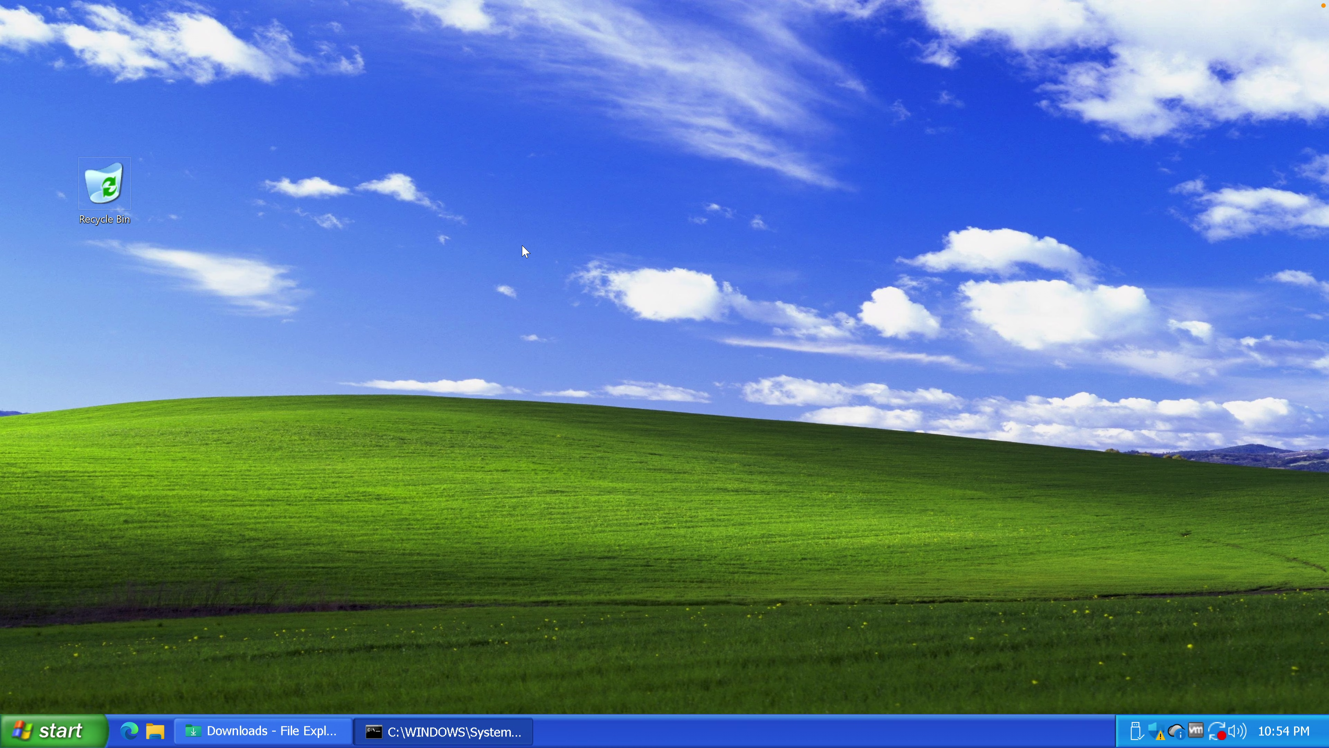
# Right-click the desktop twice to confirm the classic Windows 10-style context menu is back
pyautogui.rightClick(432, 322)
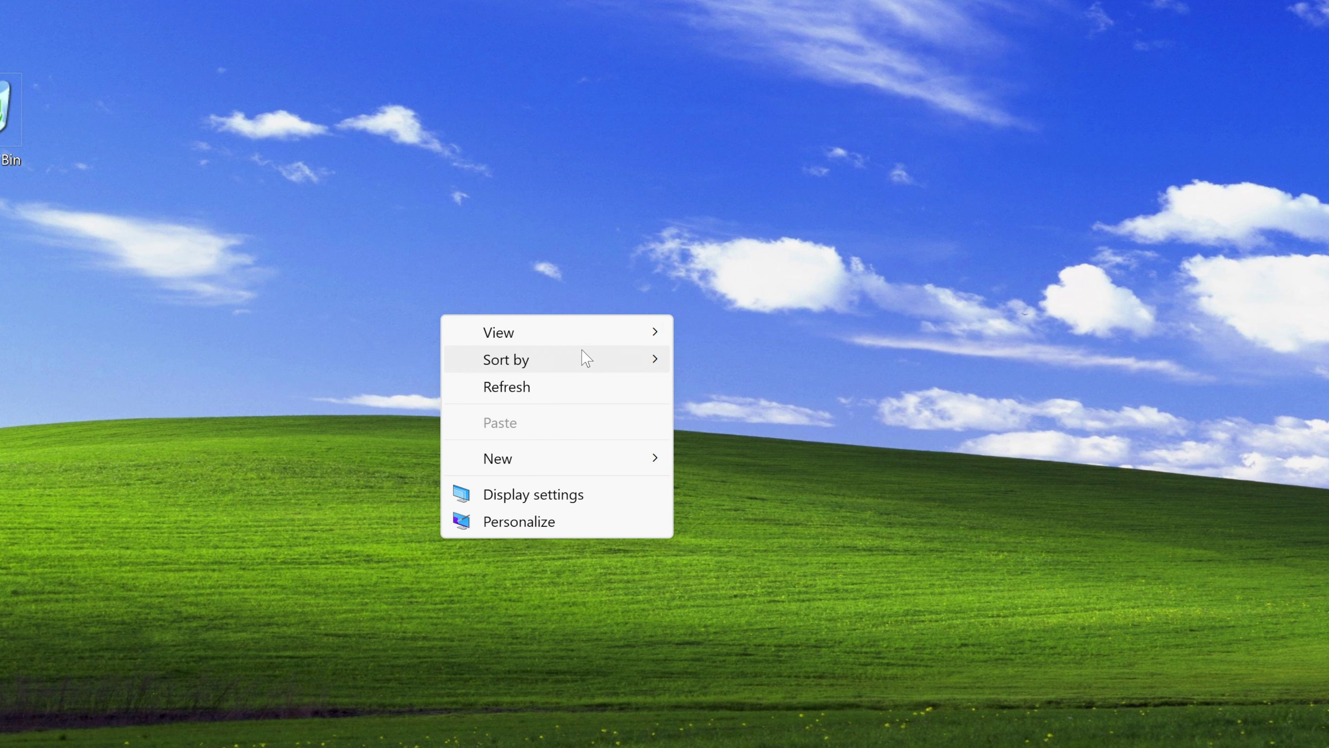
pyautogui.rightClick(594, 237)
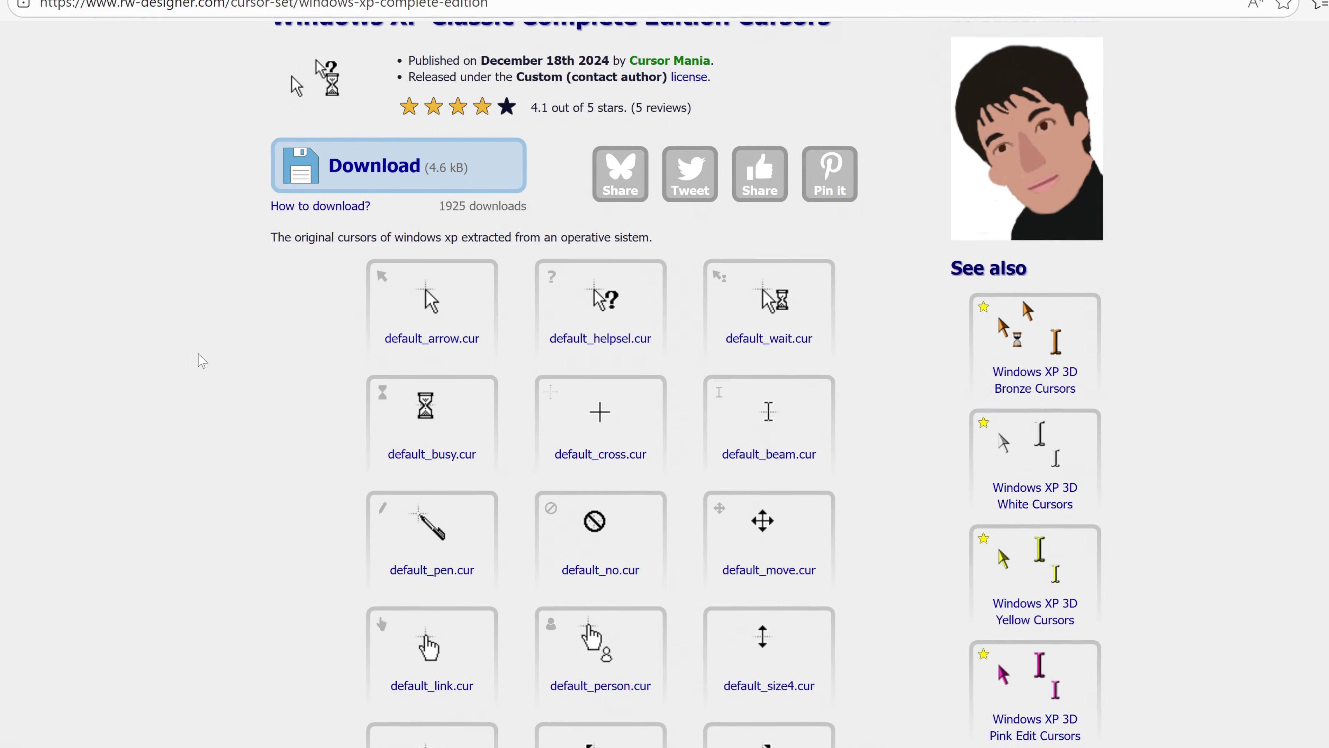
# Download the Windows XP Classic Complete Edition cursor set from rw-designer.com
pyautogui.scroll(-10, 224, 400)
pyautogui.scroll(15, 261, 461)
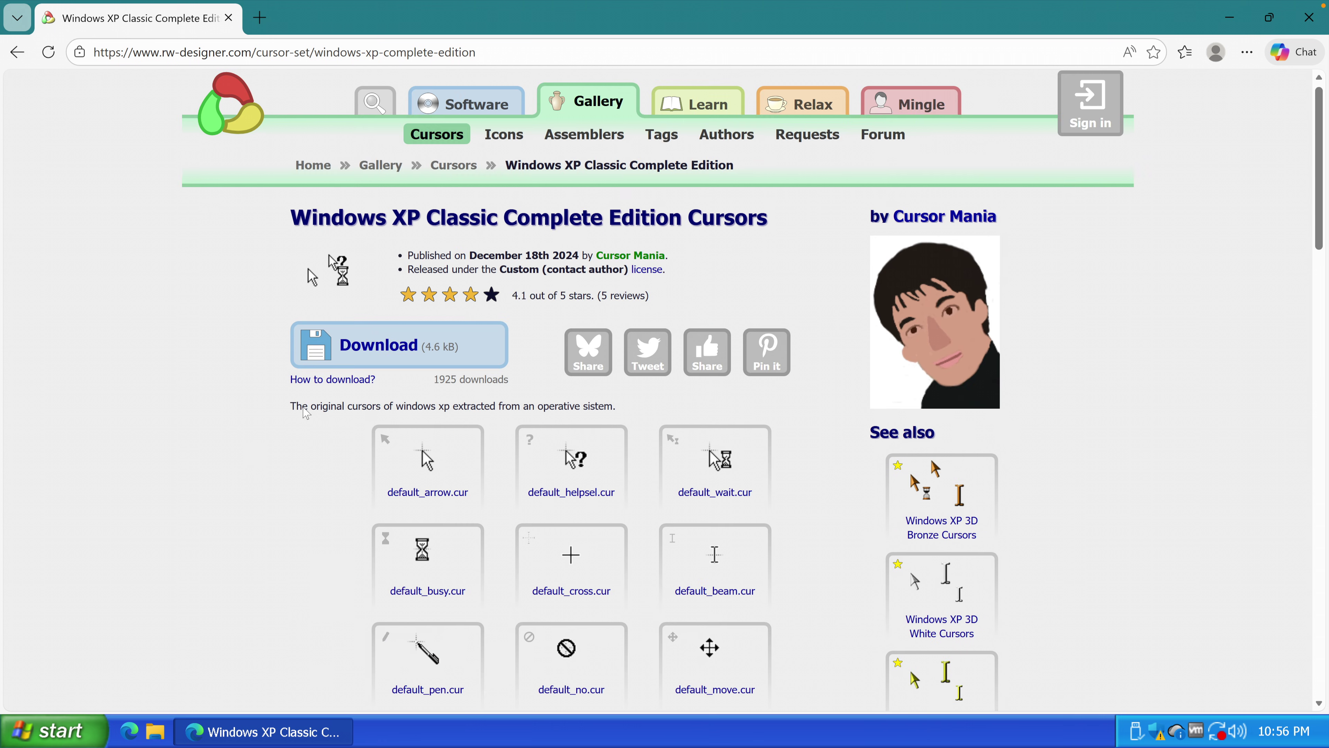
pyautogui.click(383, 356)
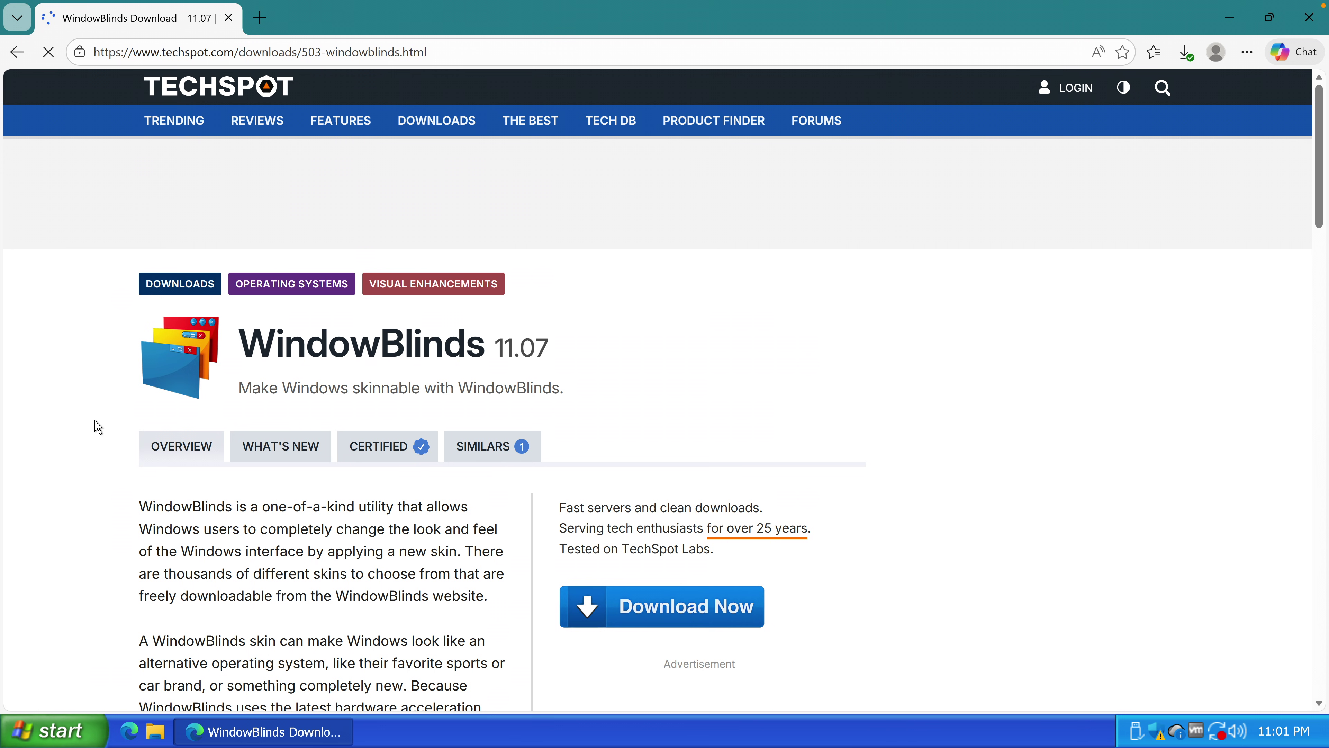
# Accept TechSpot's cookie notice to get WindowBlinds 11, then select the Luna style by danioc
pyautogui.scroll(-3, 104, 417)
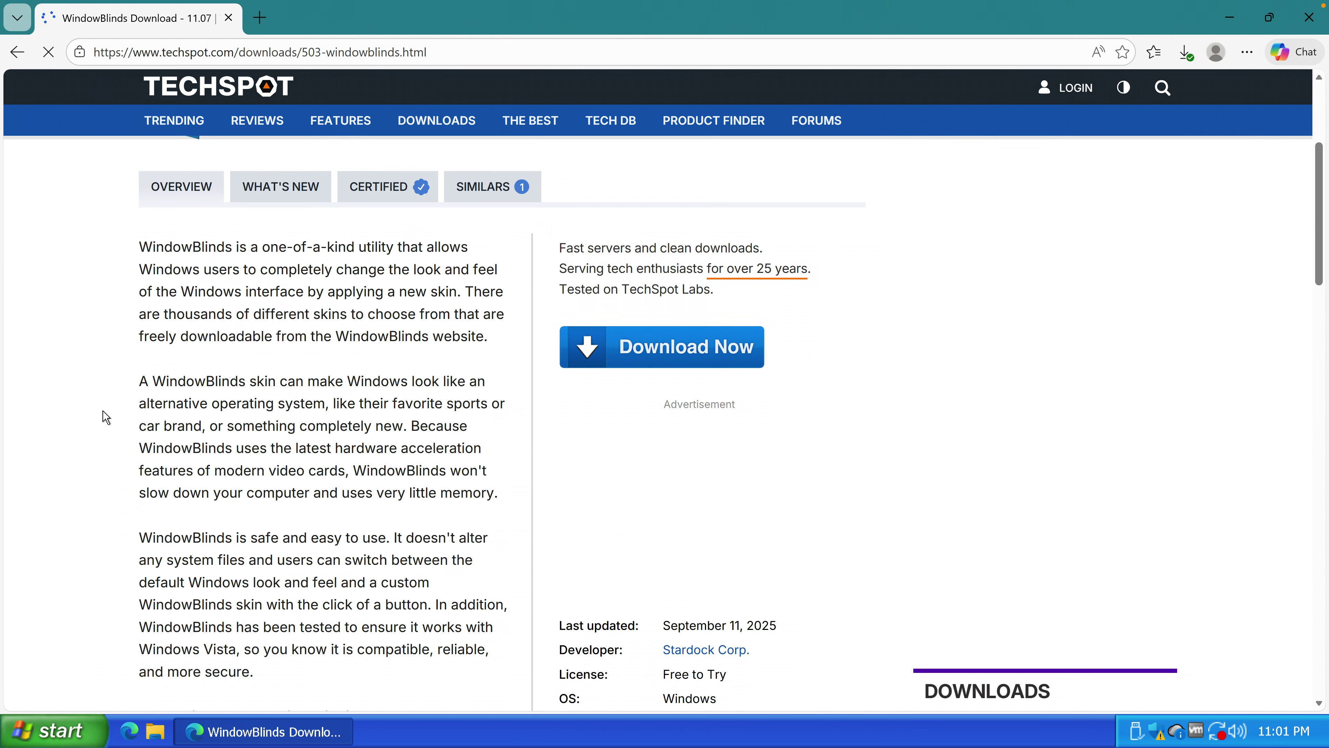
pyautogui.scroll(-4, 286, 349)
pyautogui.scroll(-15, 309, 455)
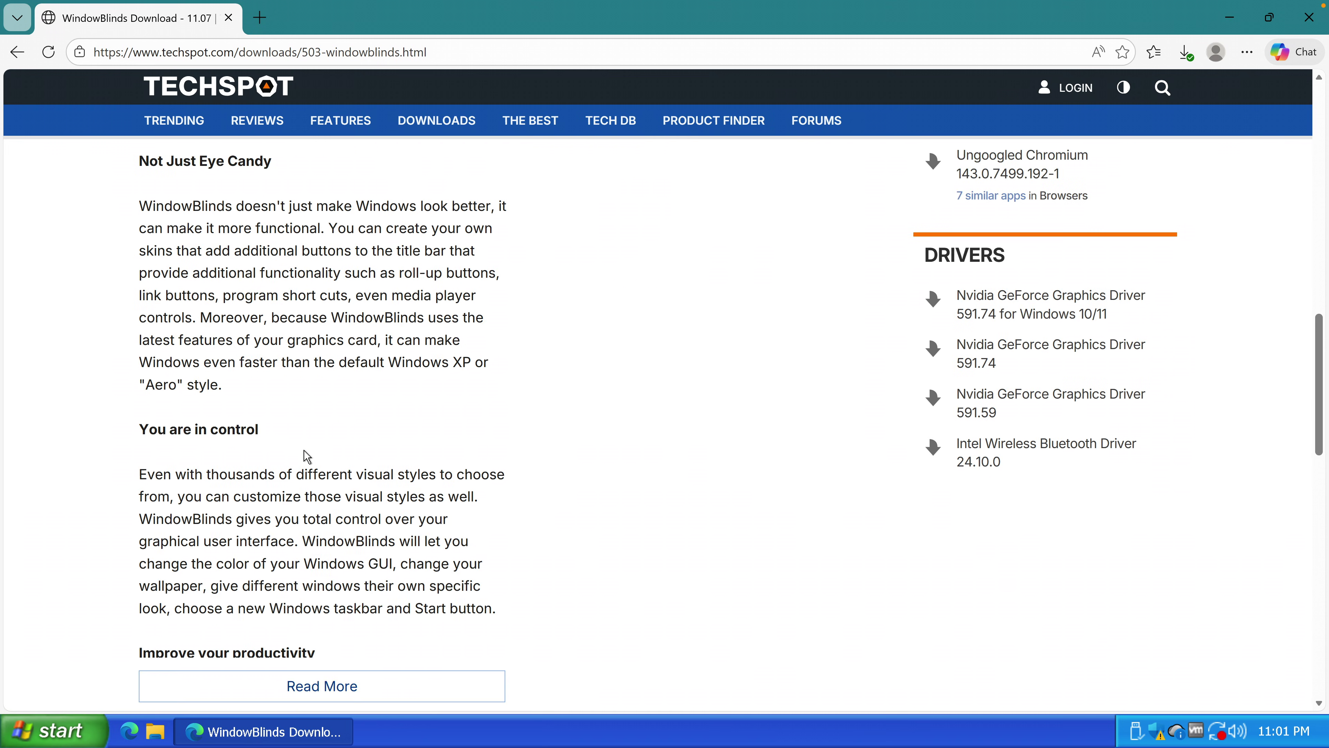
pyautogui.click(816, 671)
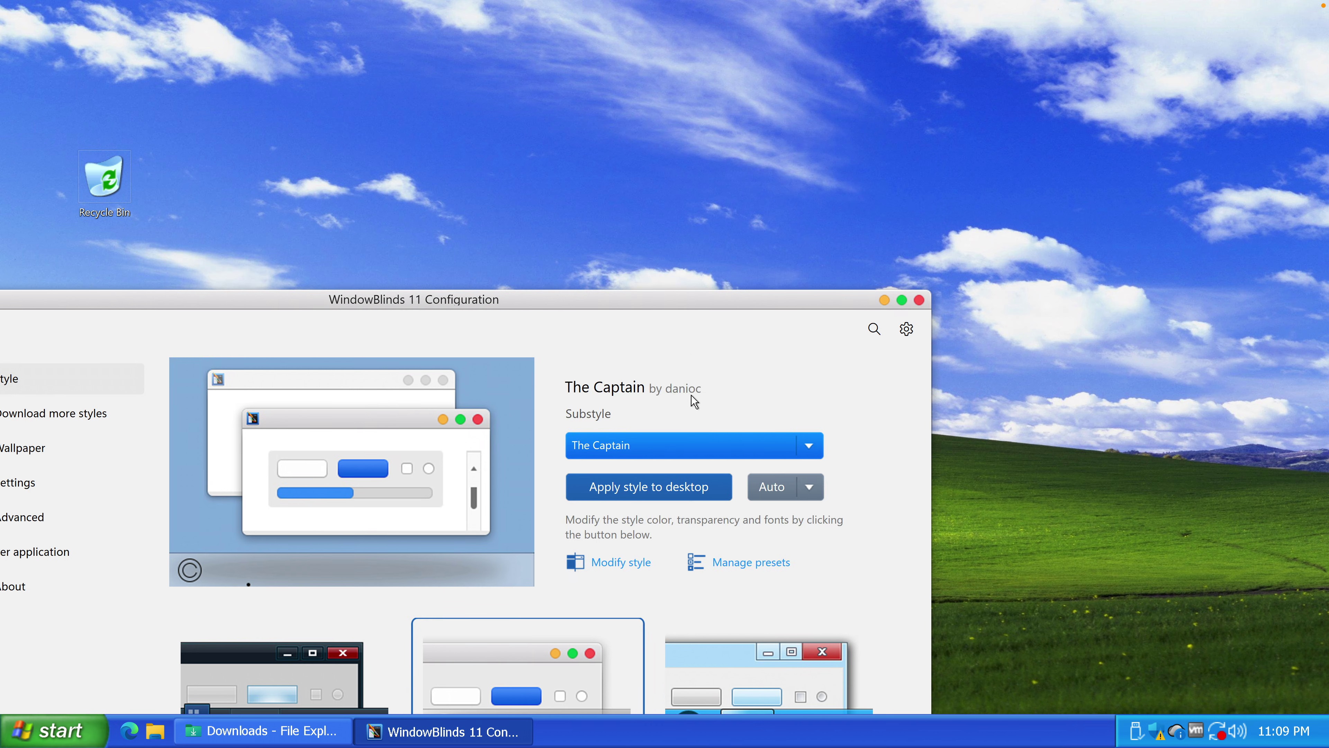
pyautogui.click(526, 380)
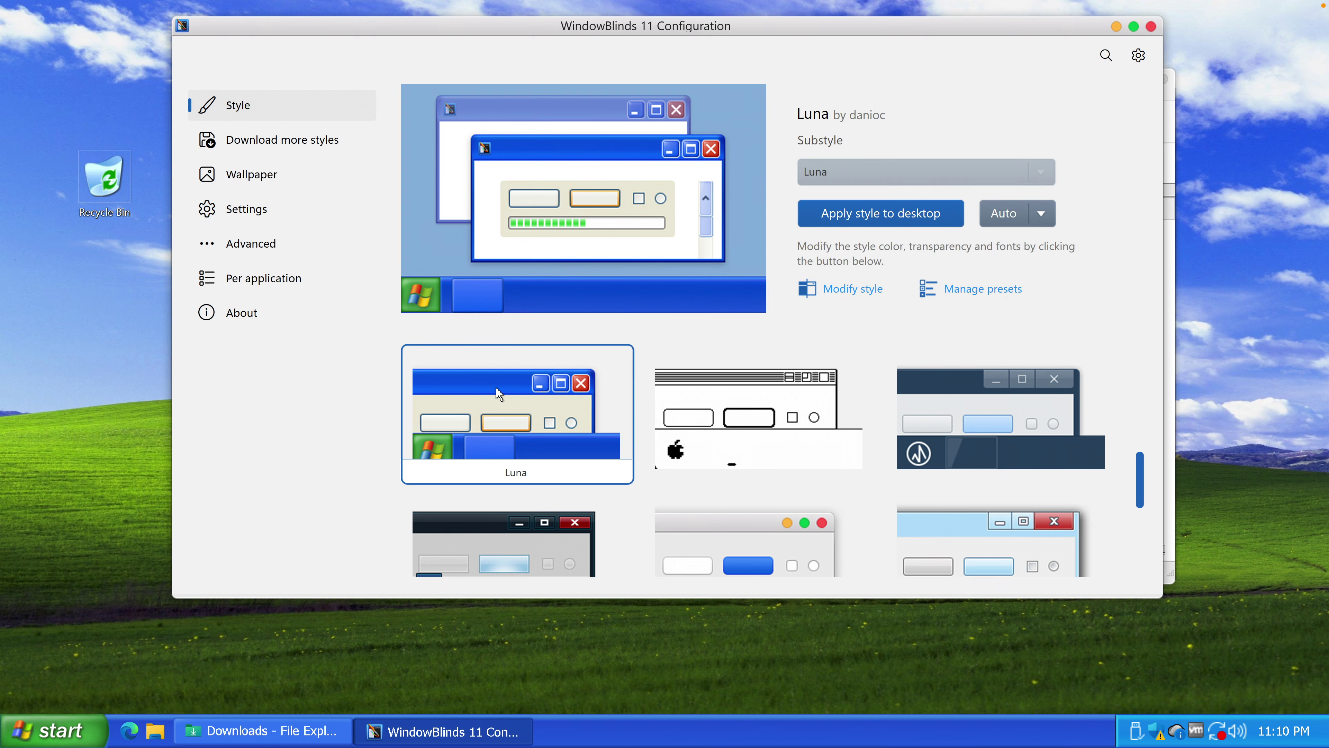
# Apply the Luna style to the desktop, then show the Desktop folder in an XP-framed Explorer window
pyautogui.click(881, 211)
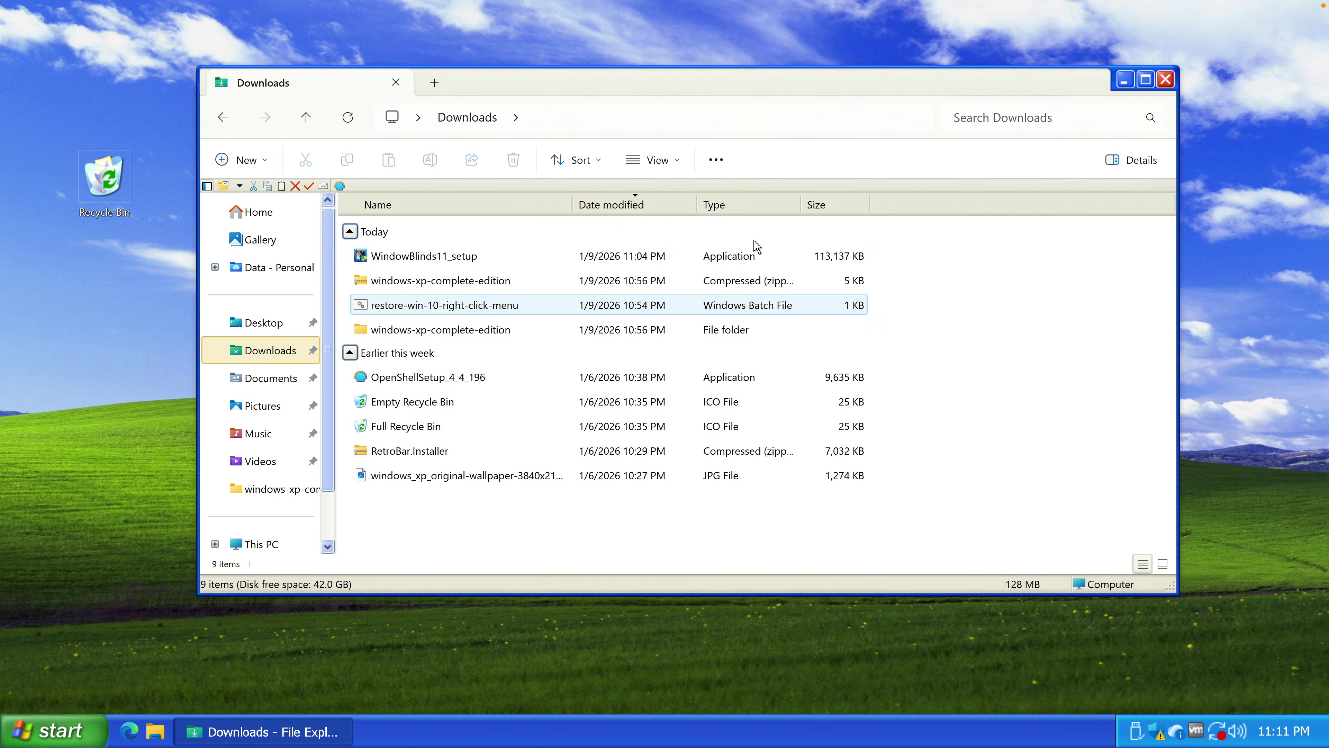
pyautogui.click(275, 325)
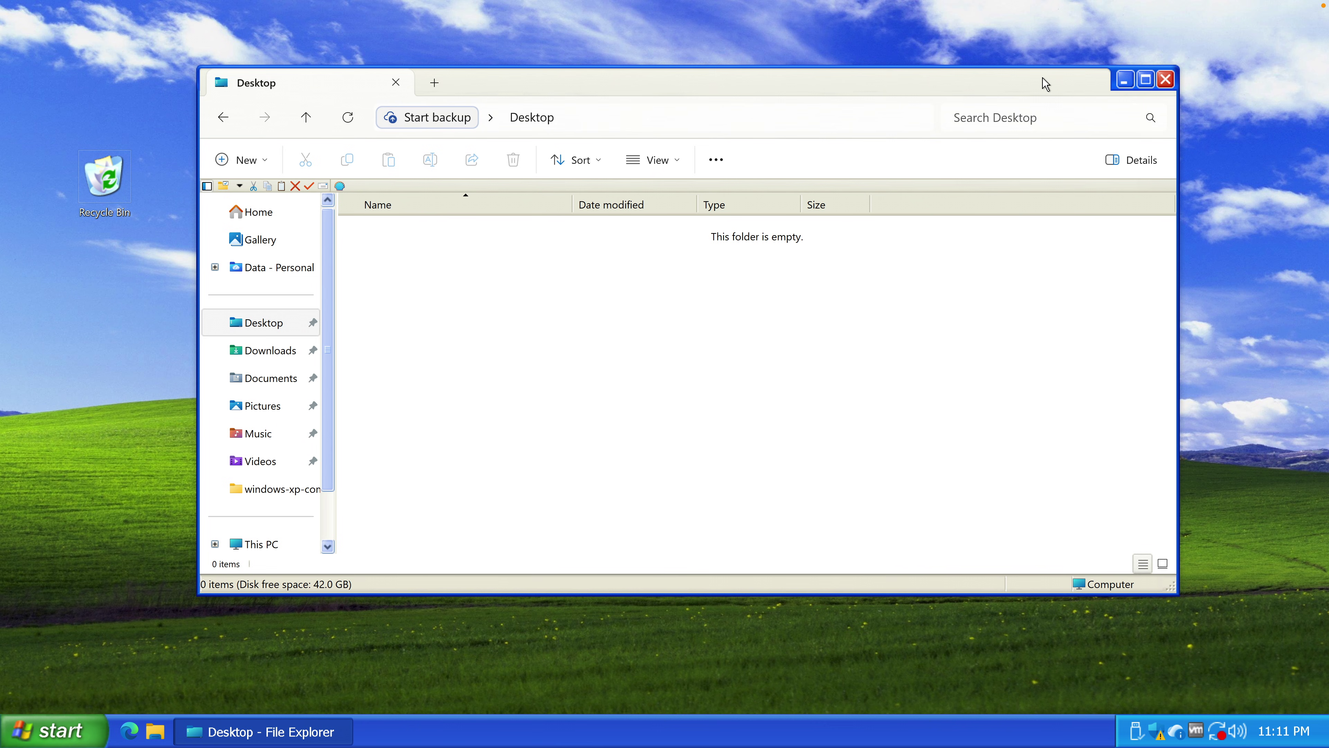
pyautogui.moveTo(1046, 83); pyautogui.dragTo(926, 74)
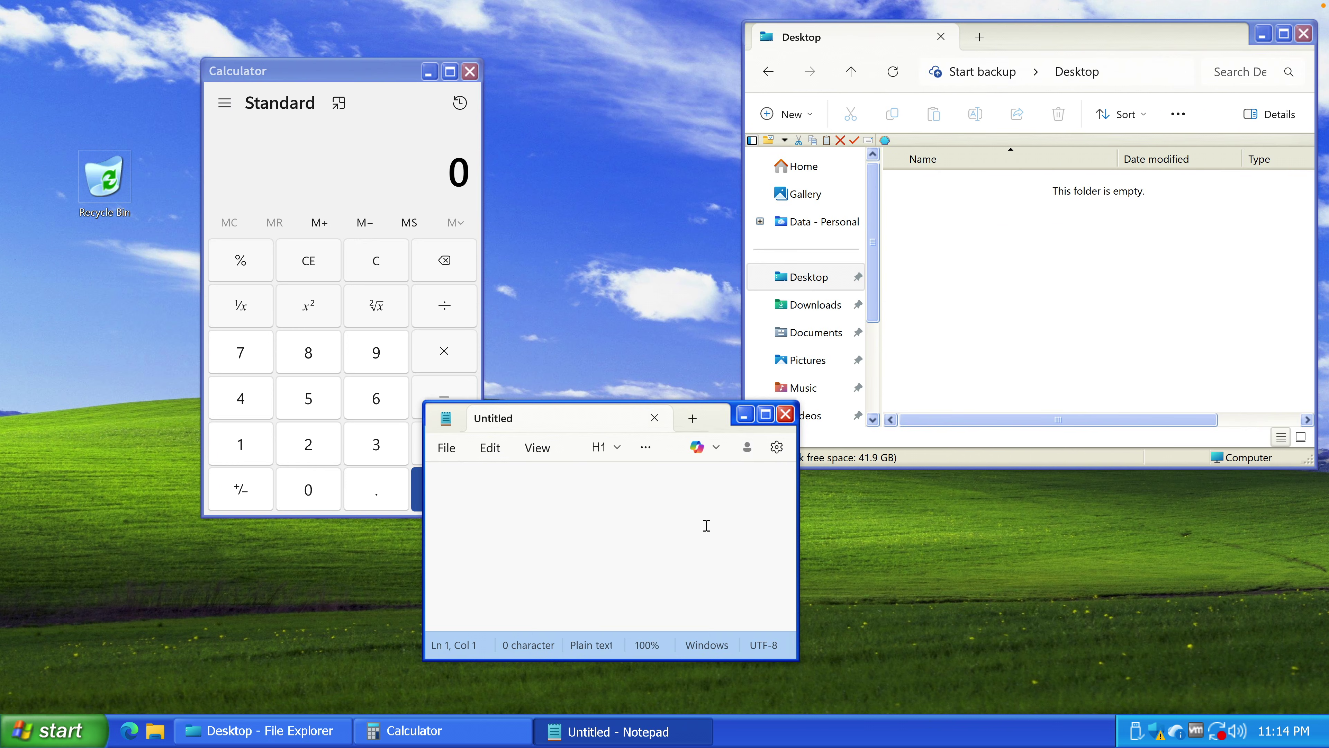